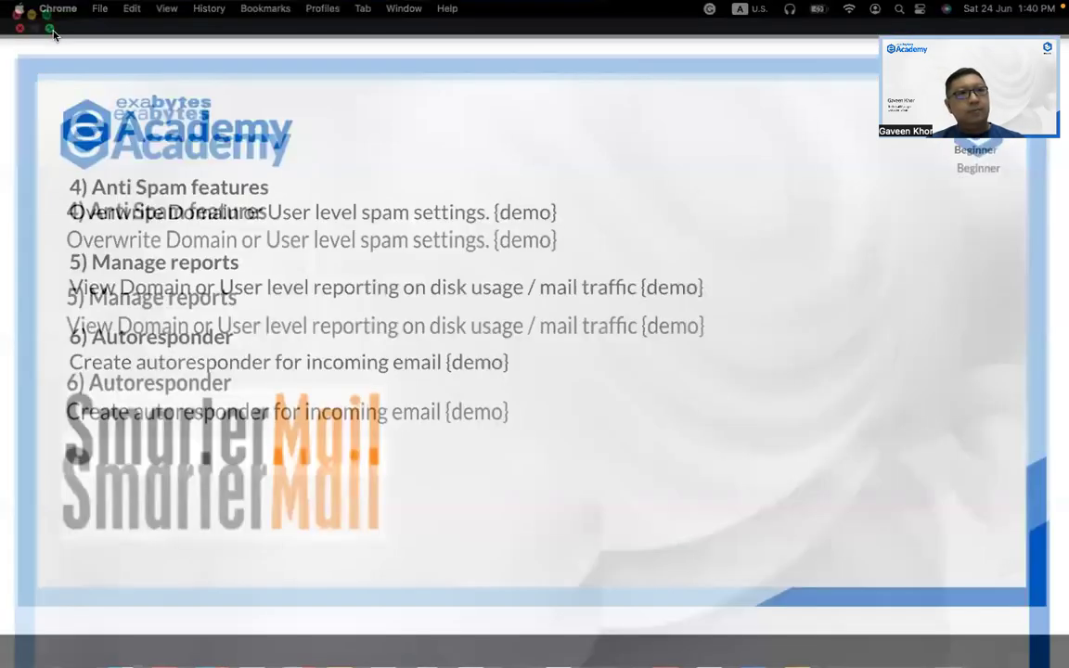
# Switch from the SmarterMail slide to the gaveen.com webmail login tab in Chrome.
pyautogui.click(264, 37)
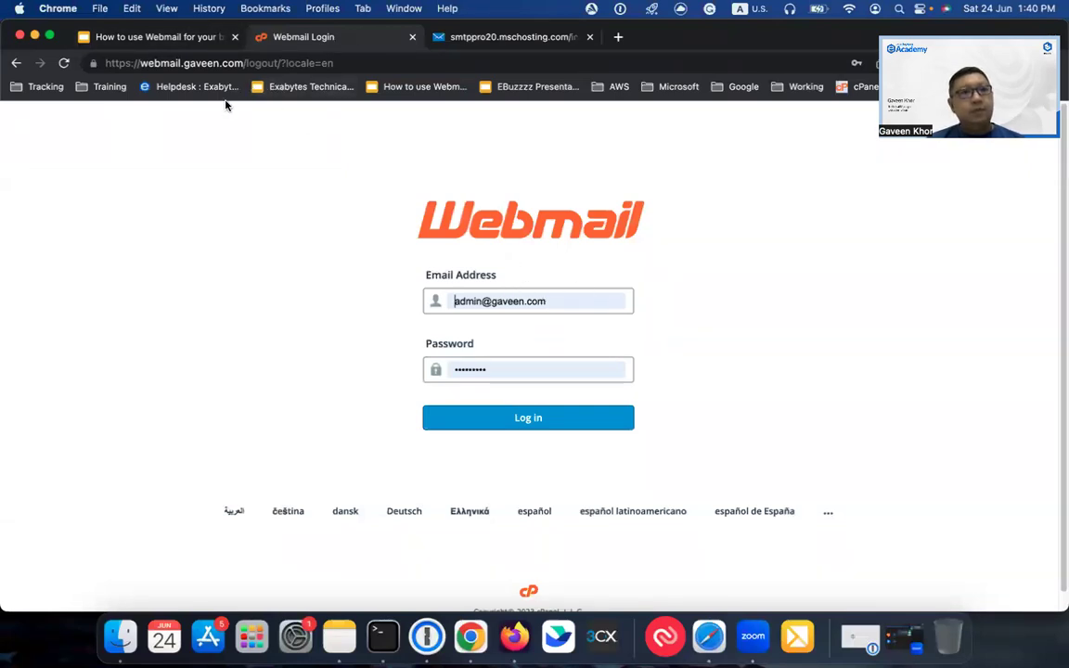
# Log in to gaveen.com webmail, close the tutorial tab, and open the Roundcube inbox.
pyautogui.click(528, 419)
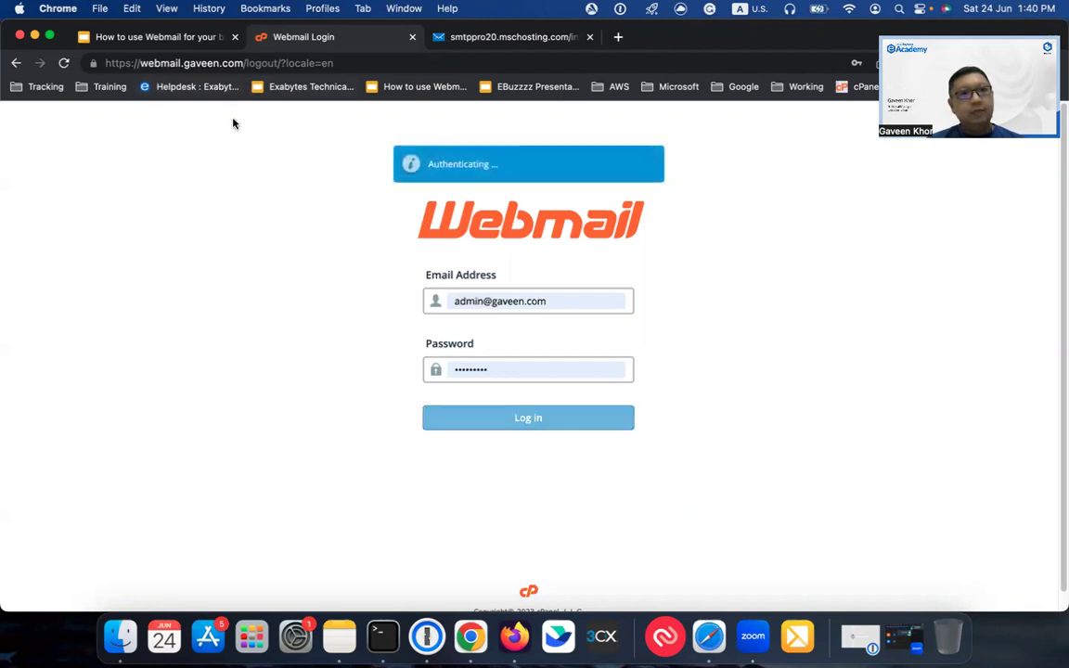
pyautogui.click(235, 37)
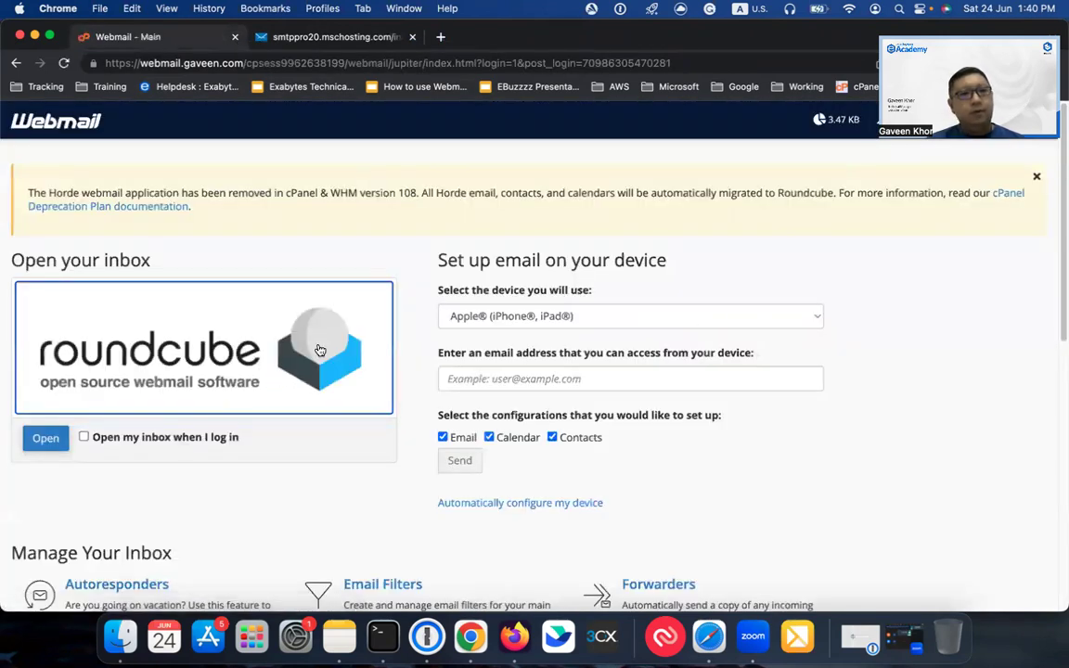
pyautogui.click(289, 346)
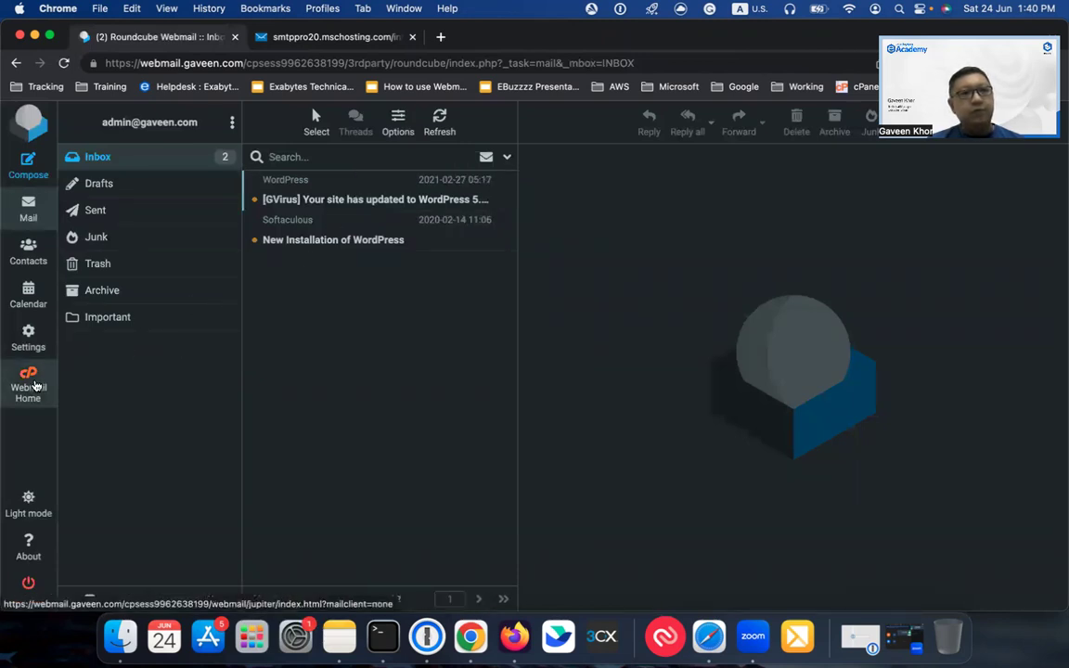
# Go from Webmail home to the Email Filters page.
pyautogui.click(35, 385)
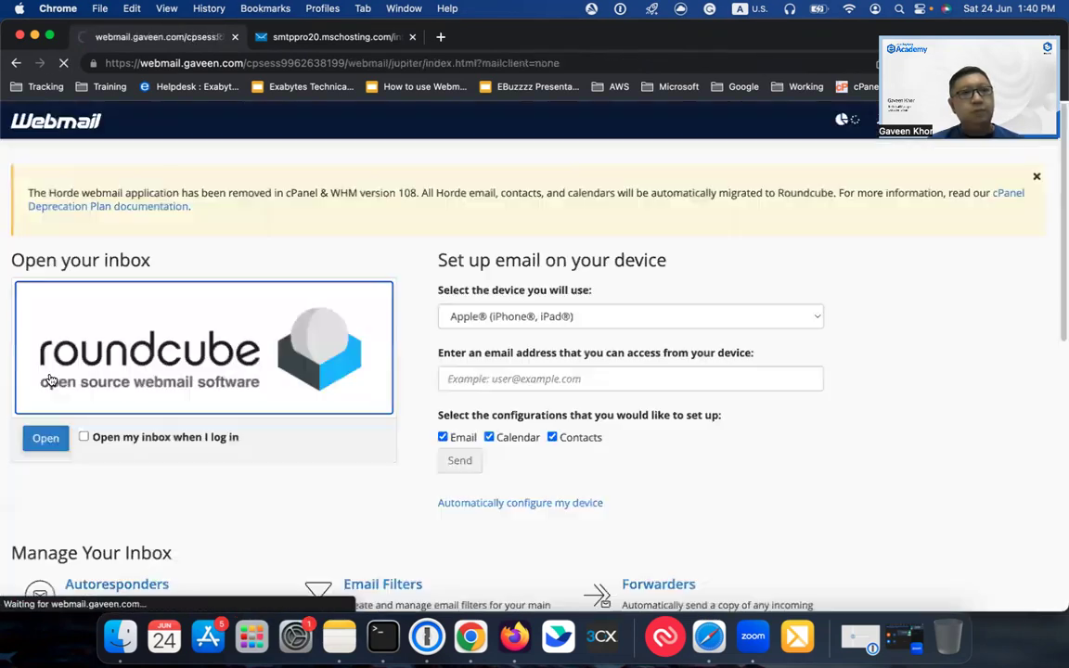
pyautogui.scroll(-3, 761, 267)
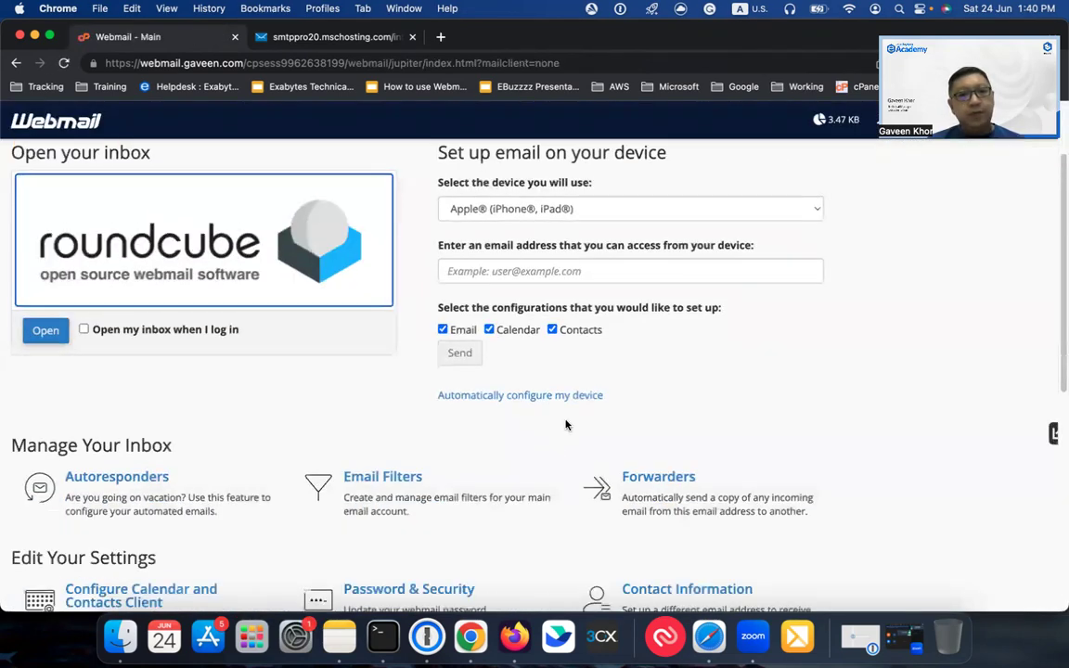
pyautogui.click(348, 477)
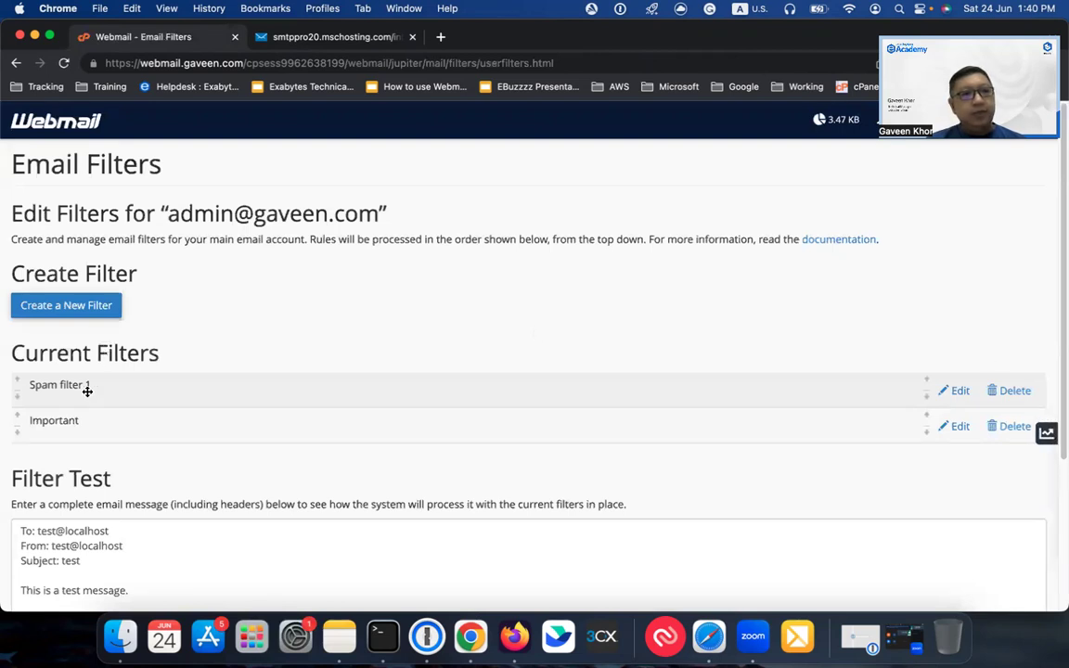
# Review Spam filter 1's Subject rule and Discard Message action, leaving it unchanged.
pyautogui.click(956, 393)
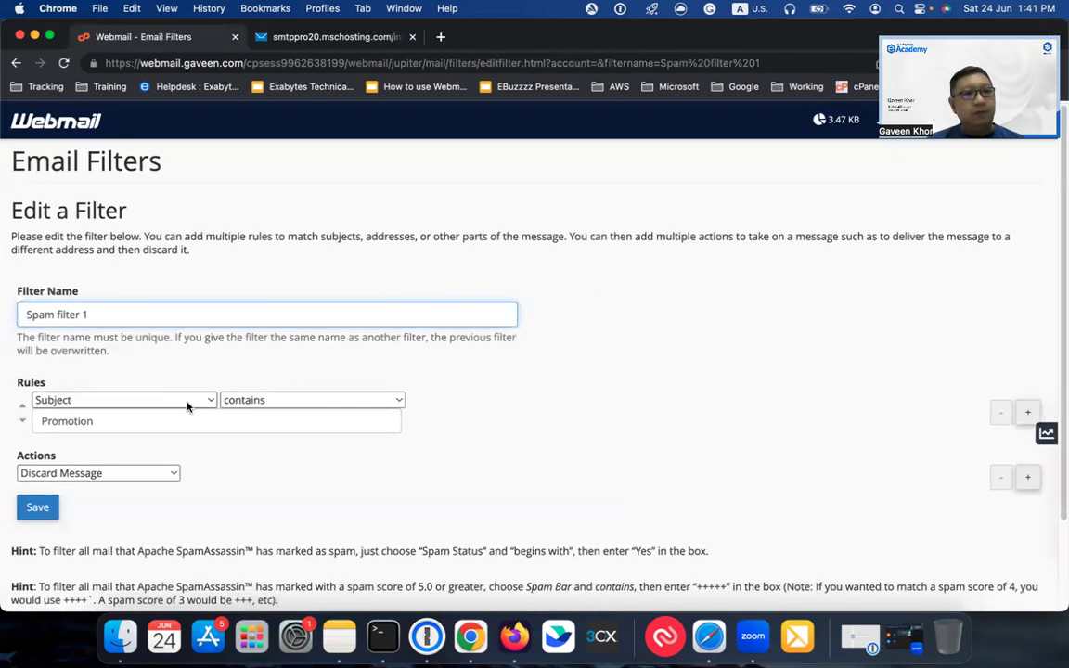
pyautogui.click(206, 405)
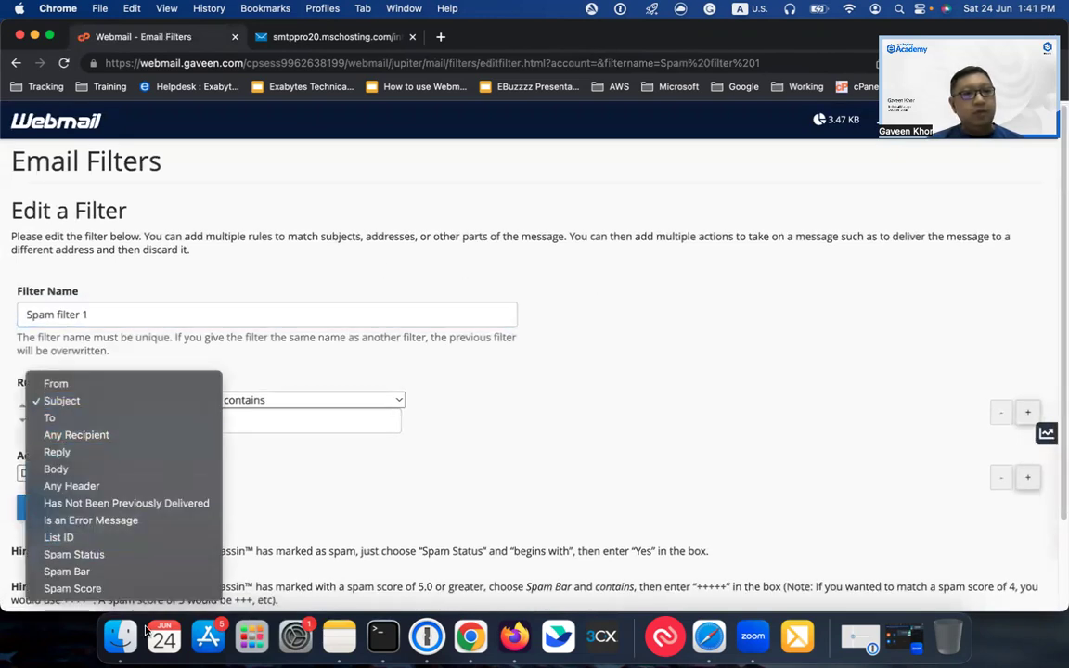
pyautogui.click(310, 367)
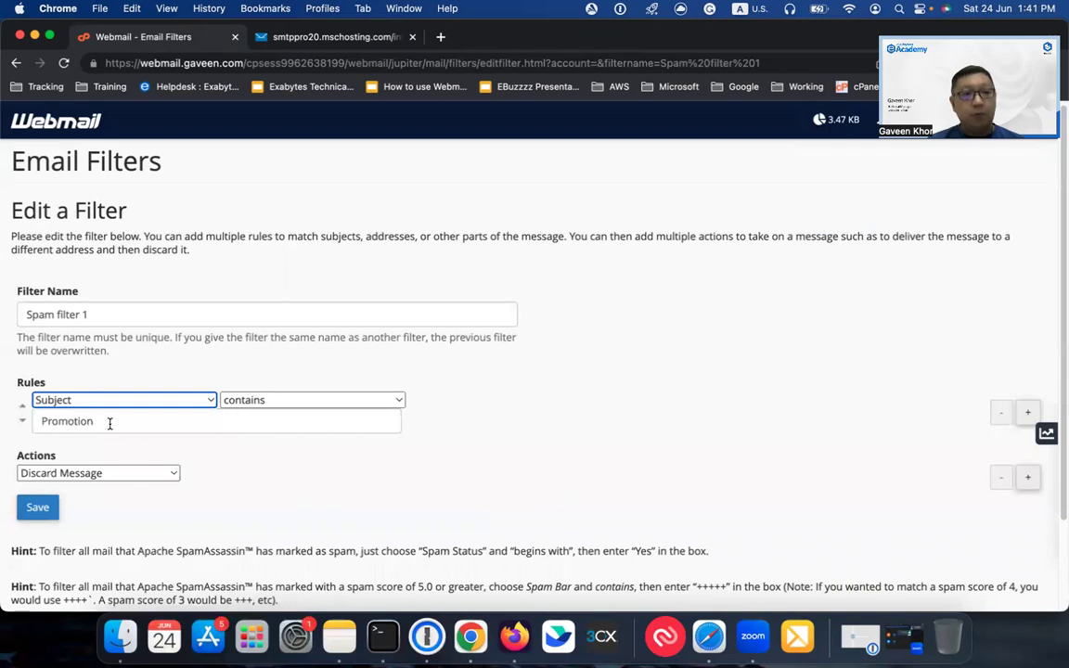
pyautogui.click(139, 472)
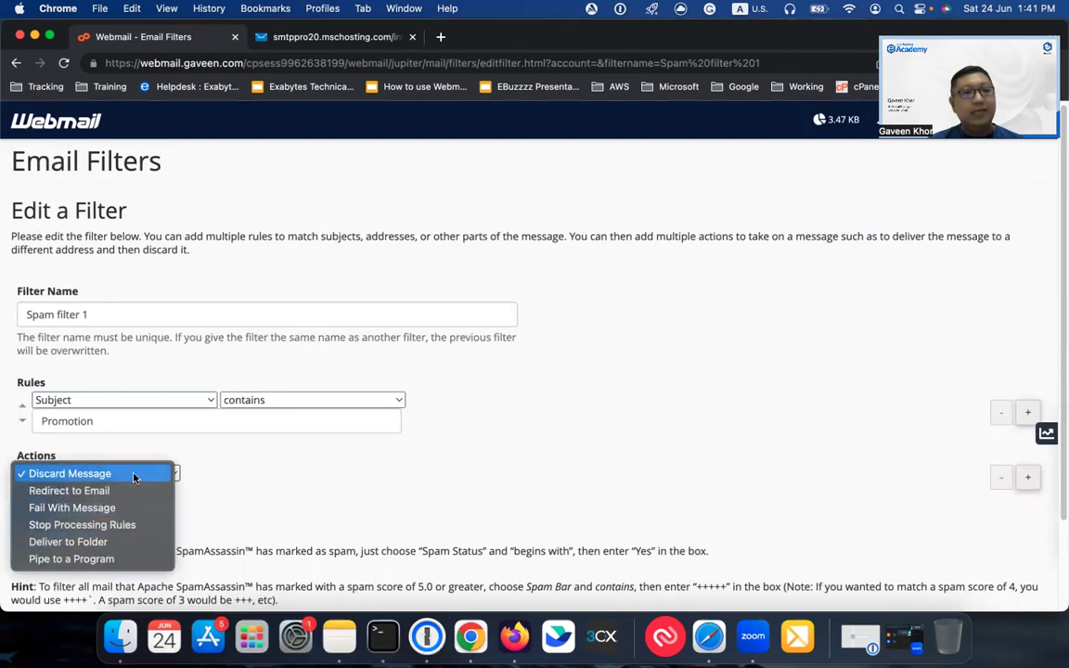
pyautogui.click(134, 474)
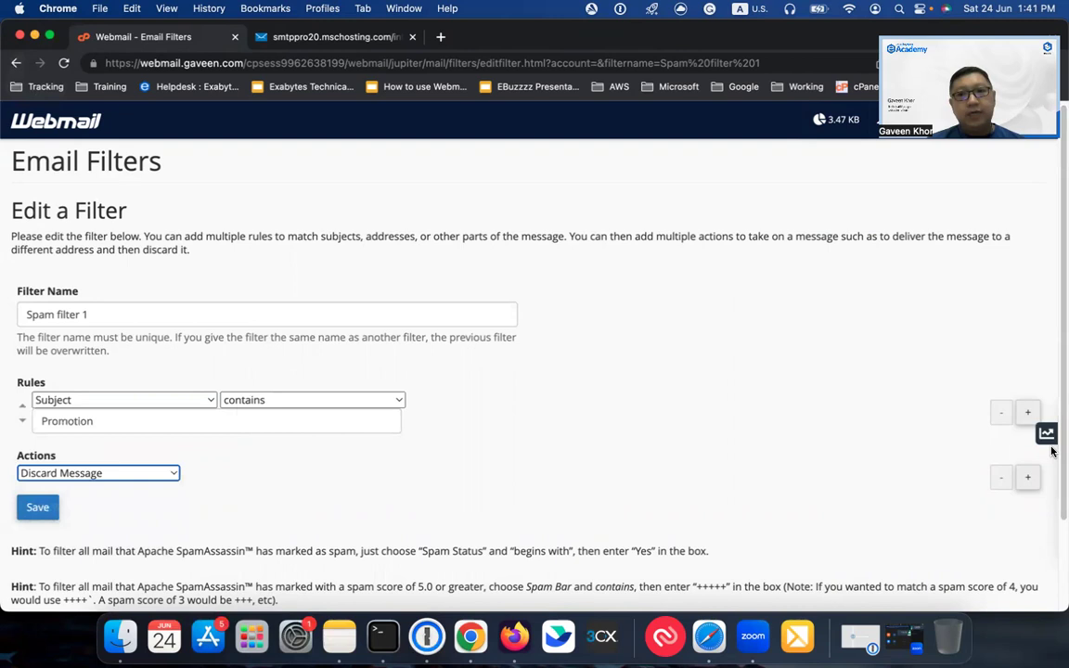
pyautogui.click(16, 64)
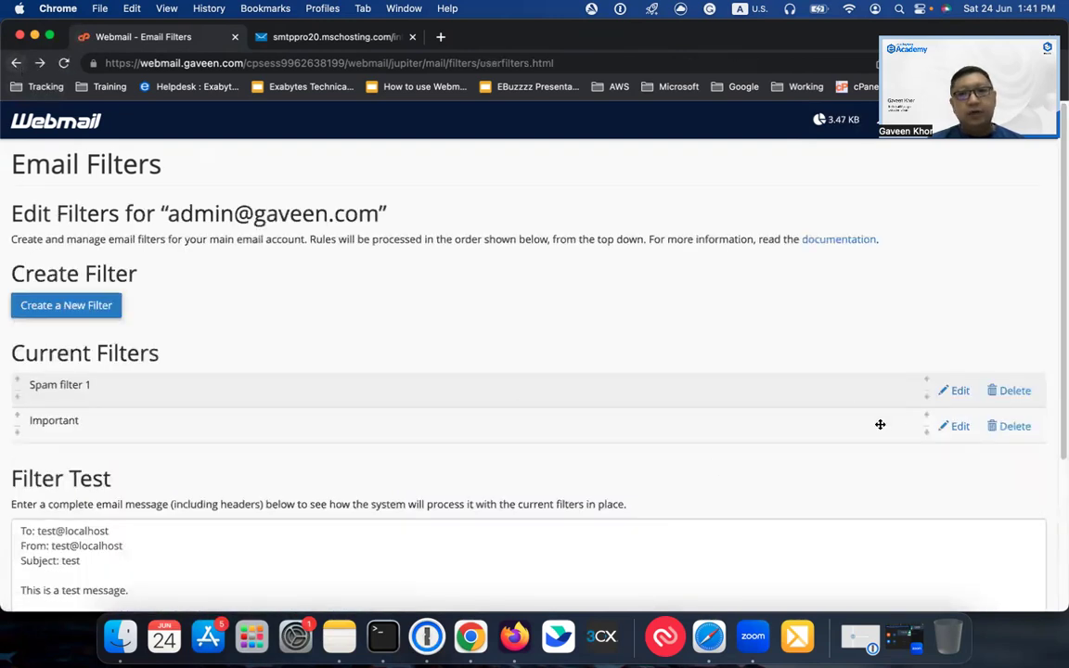
# Save the Important filter, delivering to the Important folder, and move it above Spam filter 1.
pyautogui.click(961, 428)
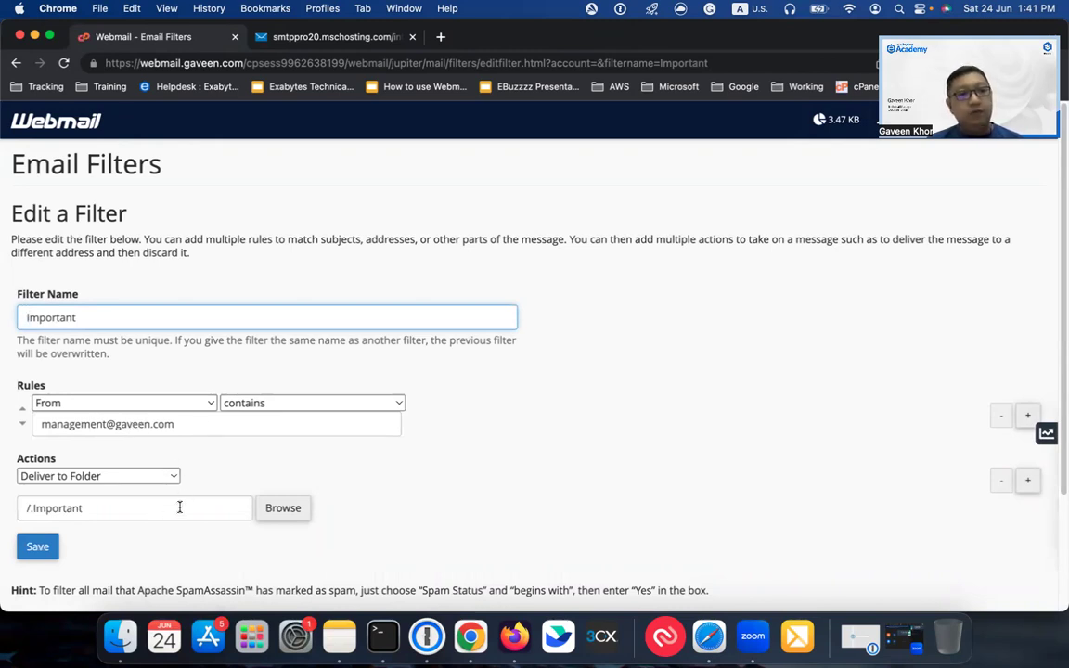
pyautogui.click(261, 513)
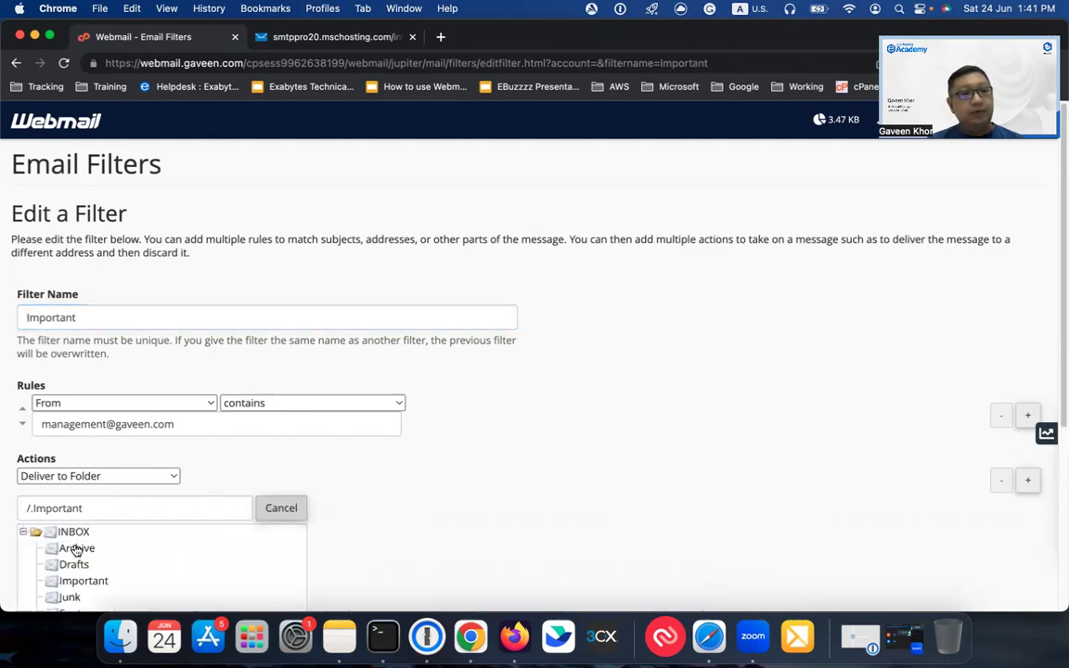
pyautogui.click(82, 531)
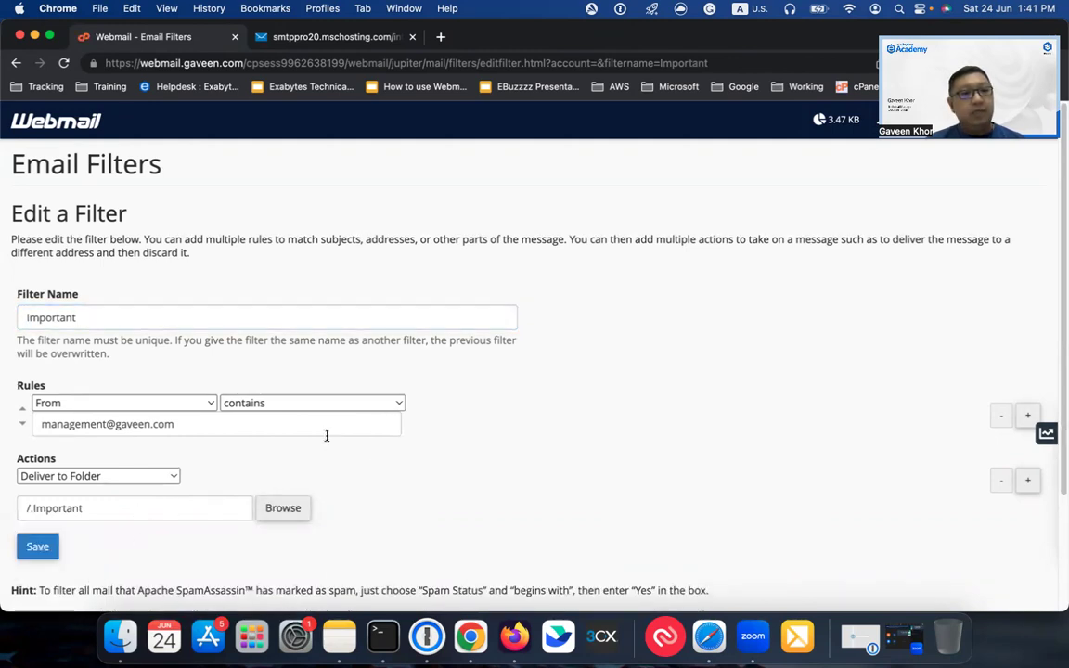
pyautogui.click(37, 547)
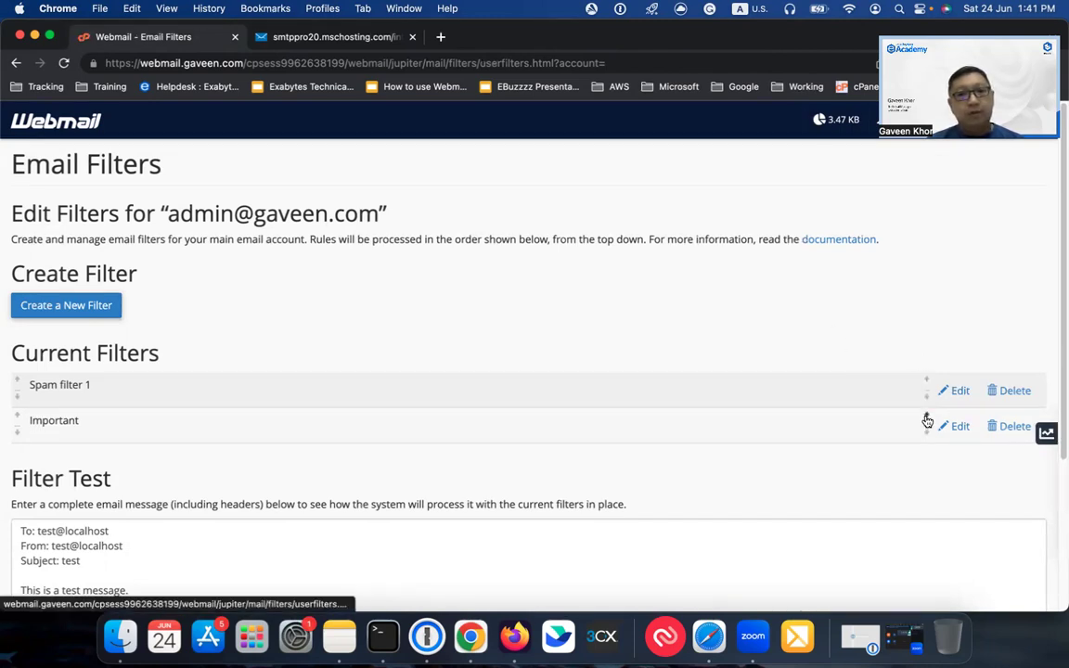
pyautogui.moveTo(926, 418); pyautogui.dragTo(926, 385)
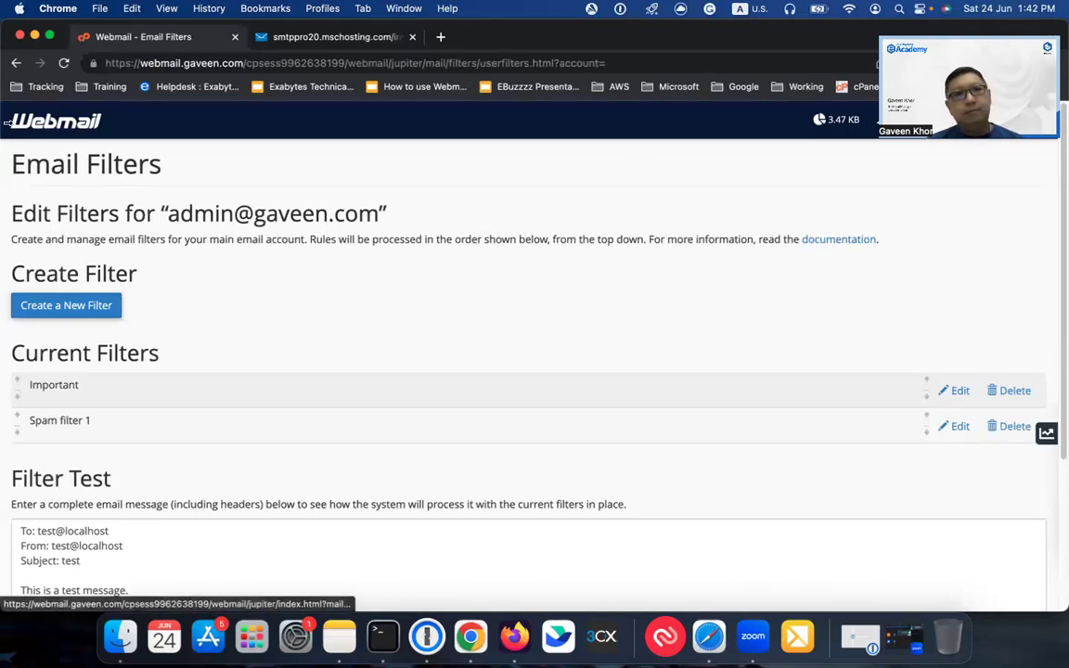
pyautogui.click(53, 115)
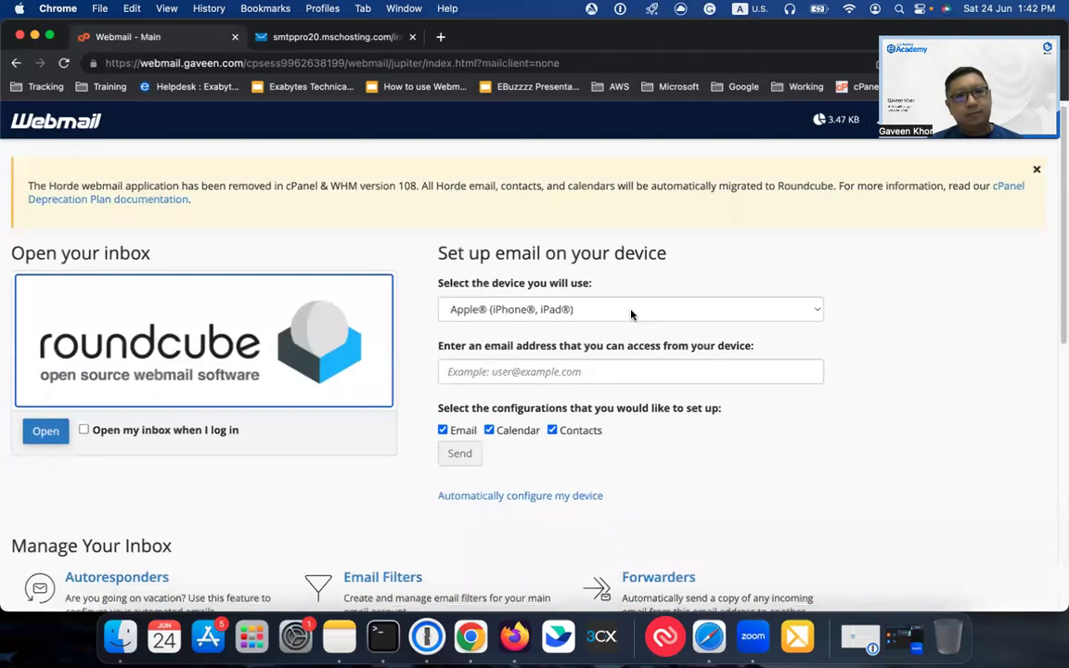
pyautogui.scroll(-3, 640, 429)
pyautogui.click(668, 466)
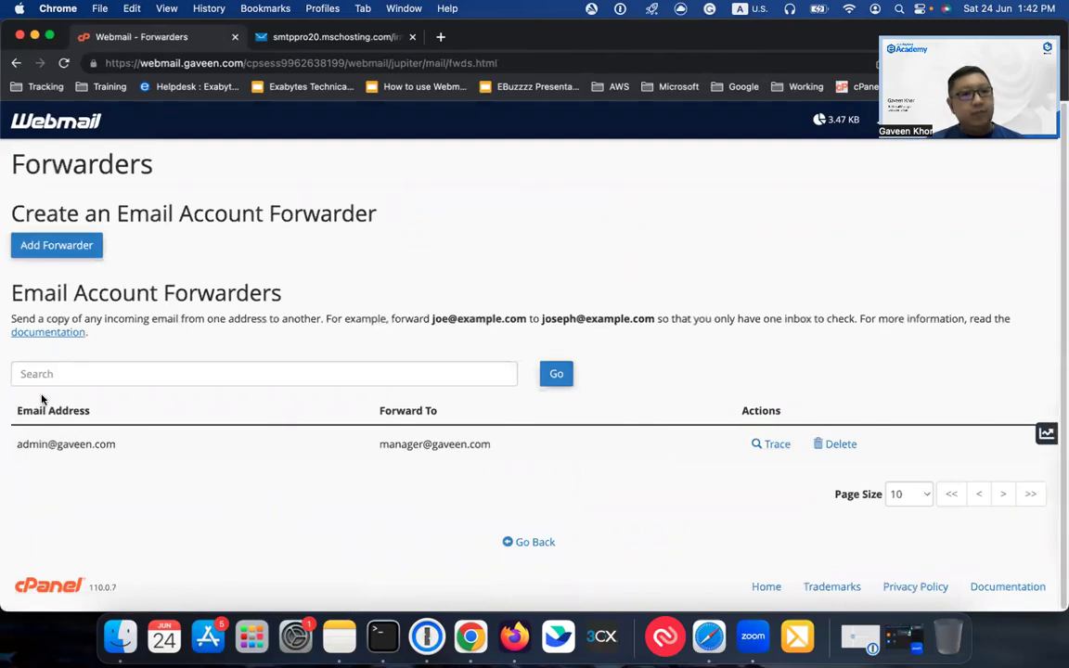
pyautogui.moveTo(17, 443); pyautogui.dragTo(119, 448)
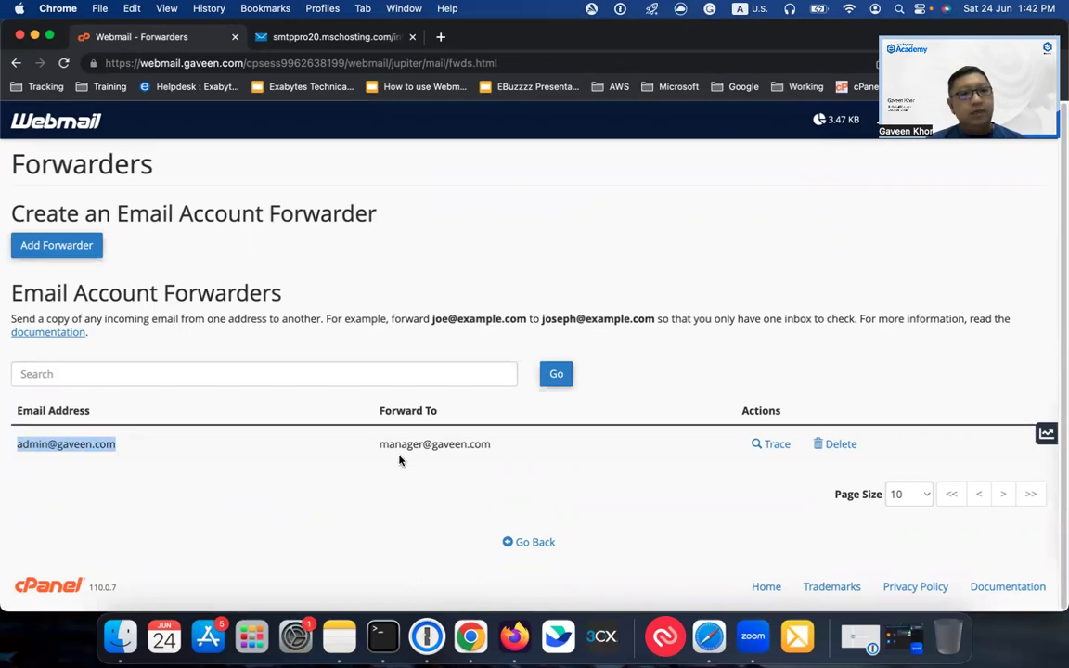
pyautogui.moveTo(376, 445); pyautogui.dragTo(511, 453)
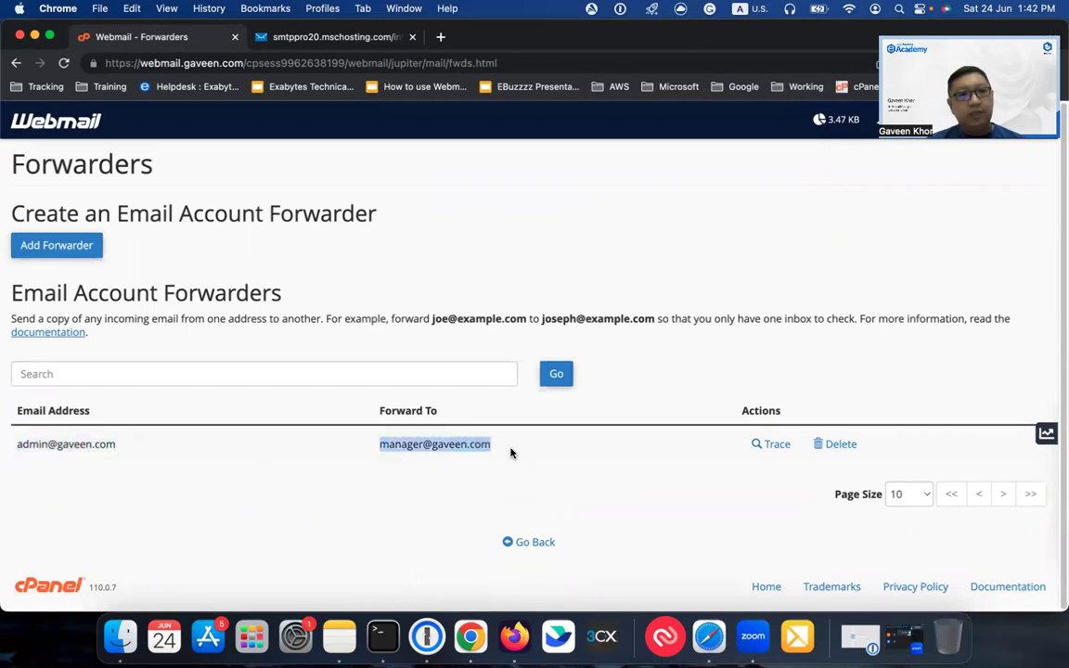
pyautogui.click(58, 247)
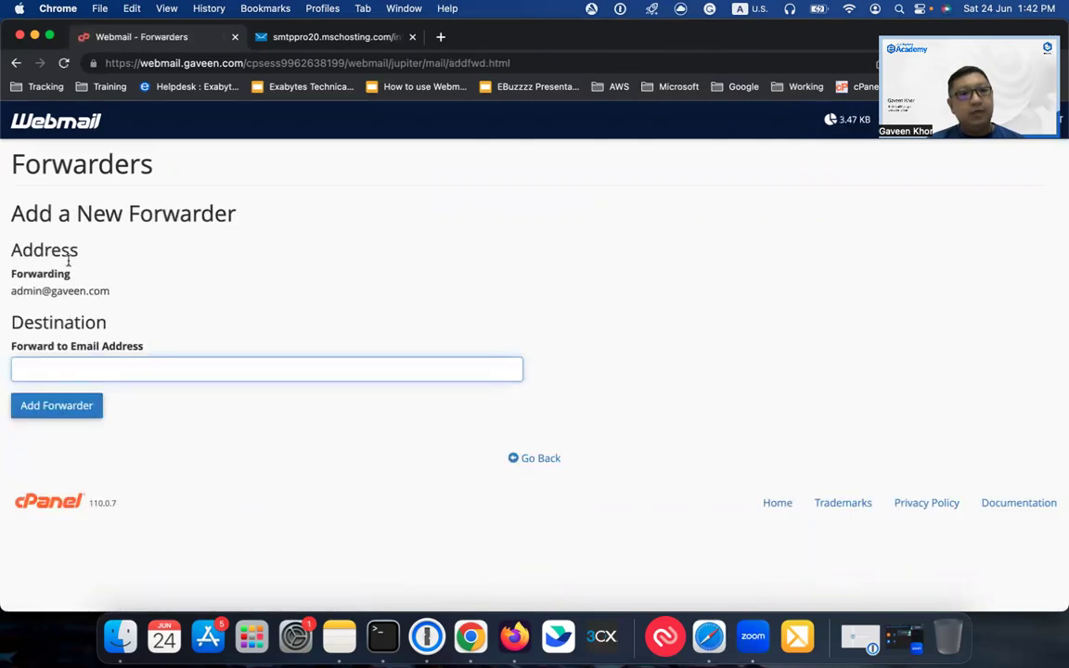
pyautogui.moveTo(17, 291); pyautogui.dragTo(111, 290)
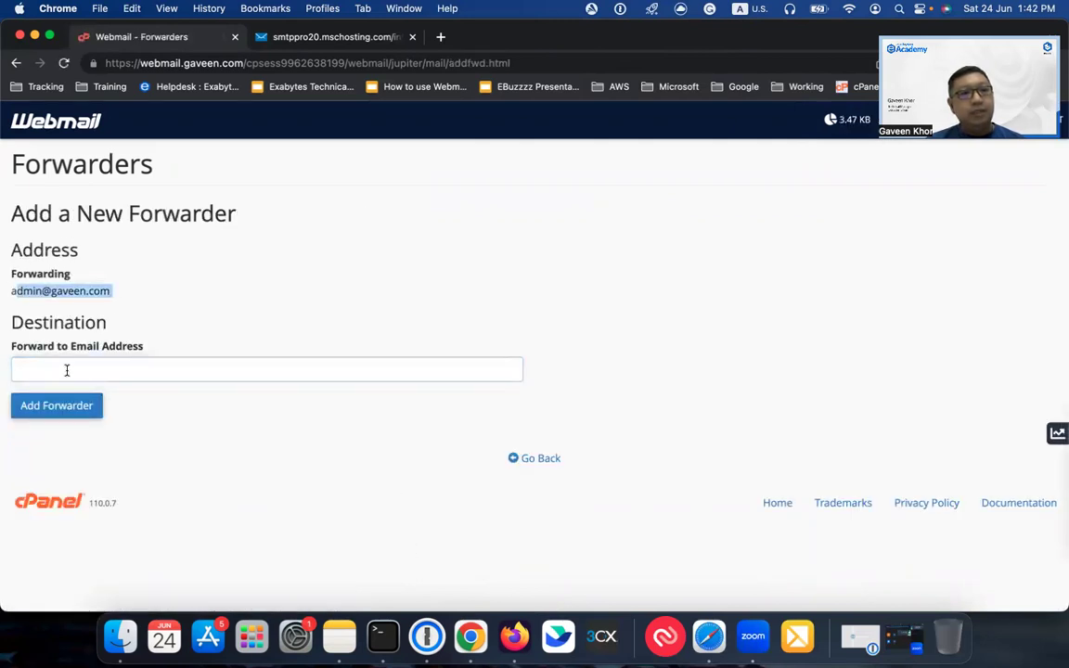
pyautogui.click(16, 63)
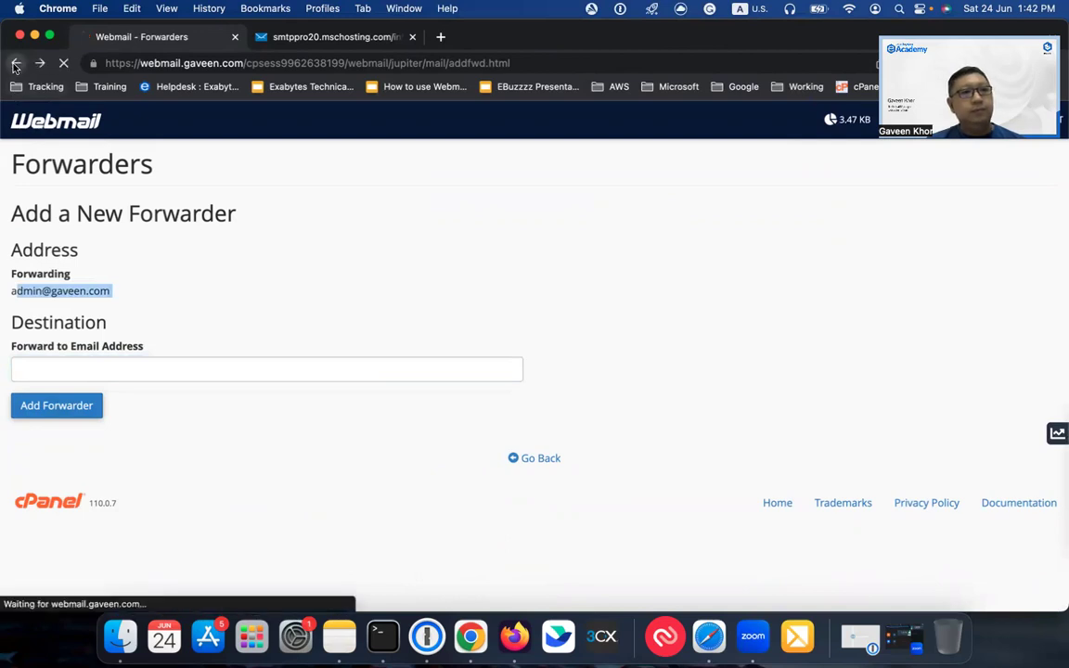
pyautogui.click(53, 118)
pyautogui.scroll(-1, 381, 263)
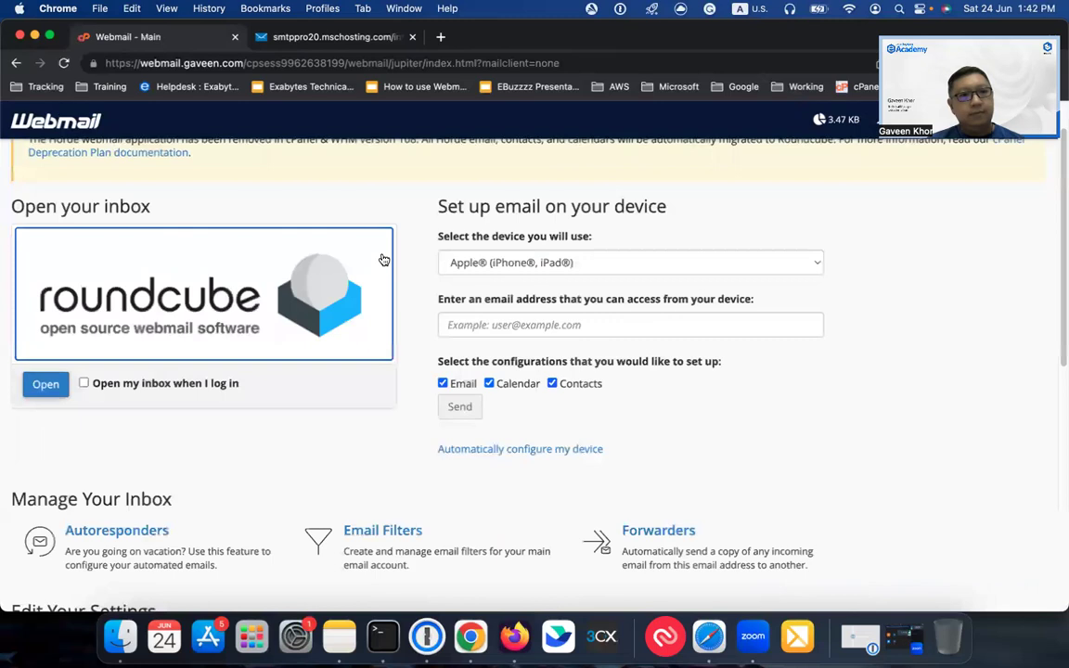
pyautogui.scroll(-1, 381, 260)
pyautogui.scroll(-1, 279, 334)
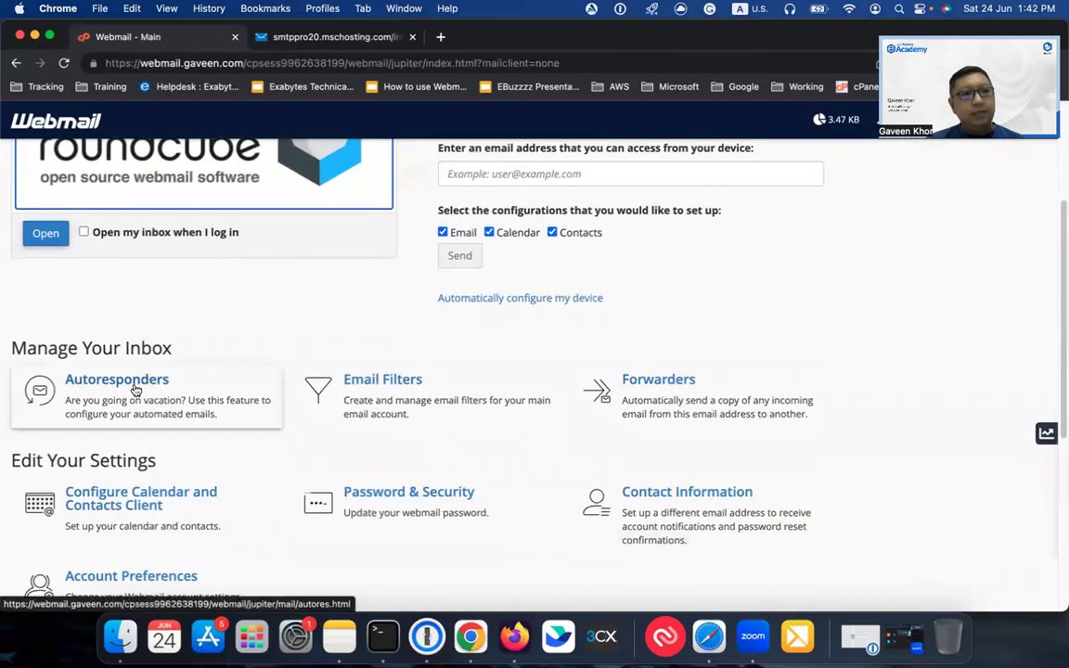
# Open the 'Away For Business Trip' autoresponder and scroll to its schedule fields.
pyautogui.click(135, 390)
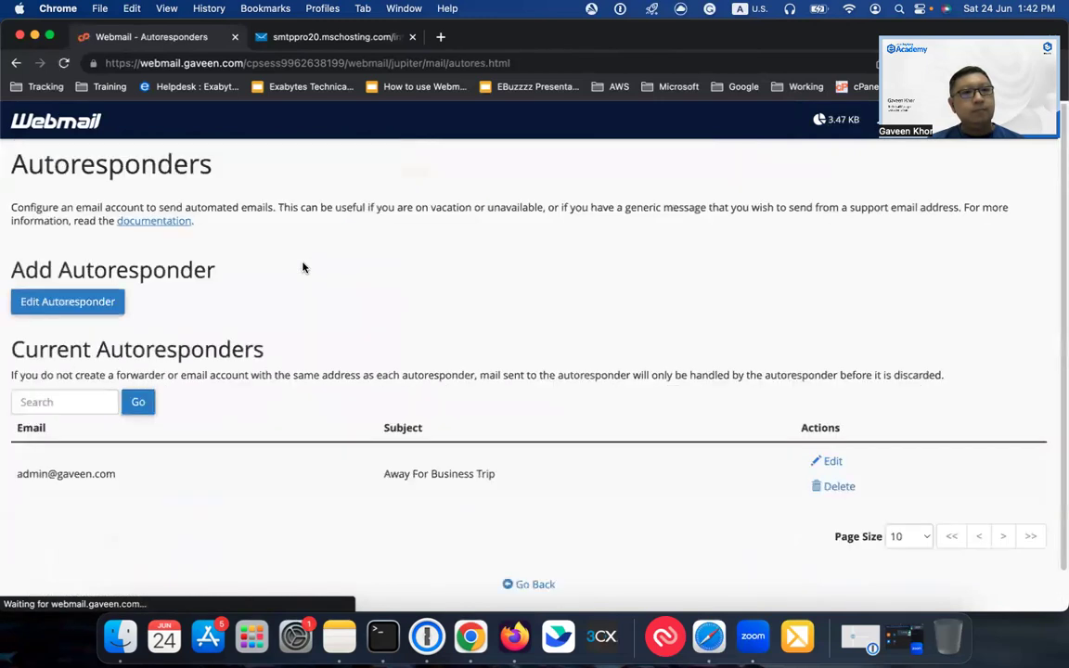
pyautogui.click(831, 466)
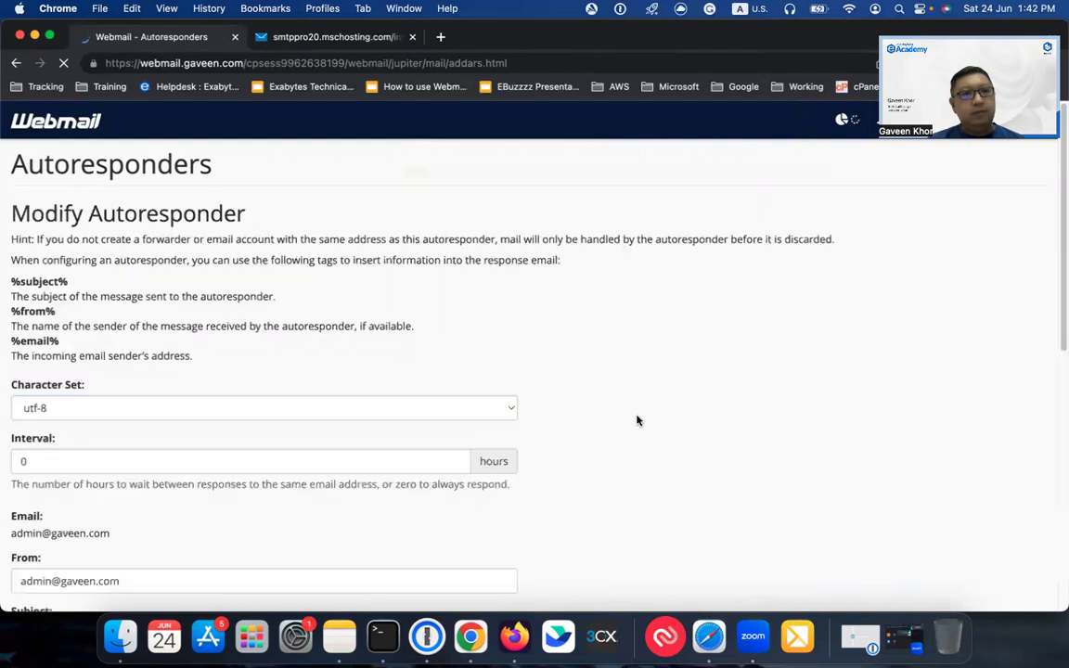
pyautogui.scroll(-1, 608, 338)
pyautogui.scroll(-1, 613, 338)
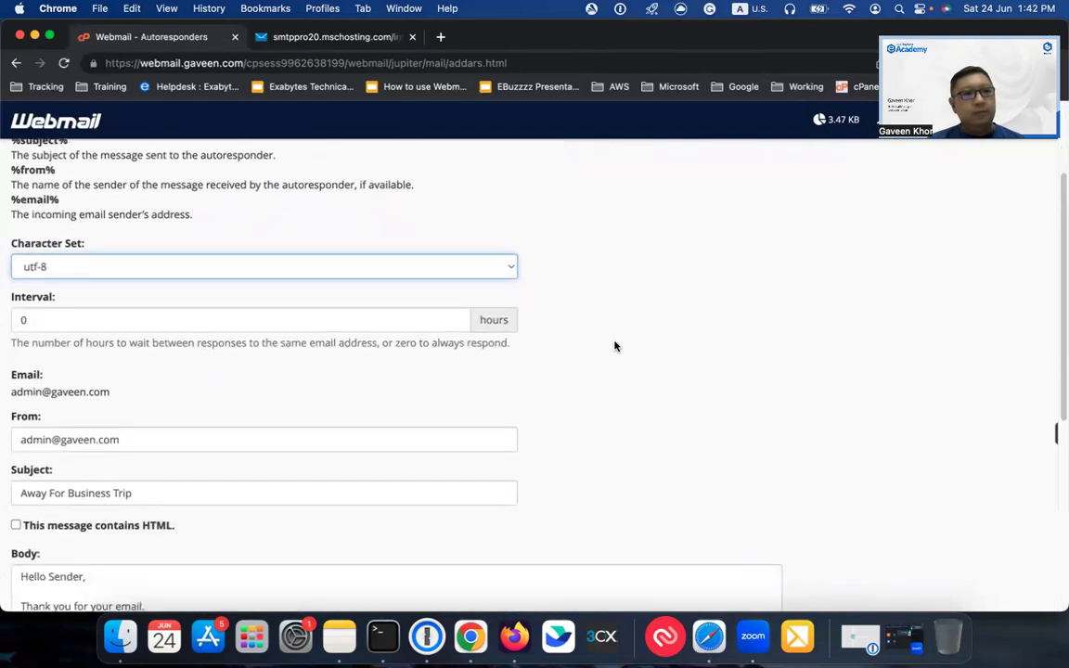
pyautogui.scroll(-2, 617, 339)
pyautogui.scroll(-1, 640, 337)
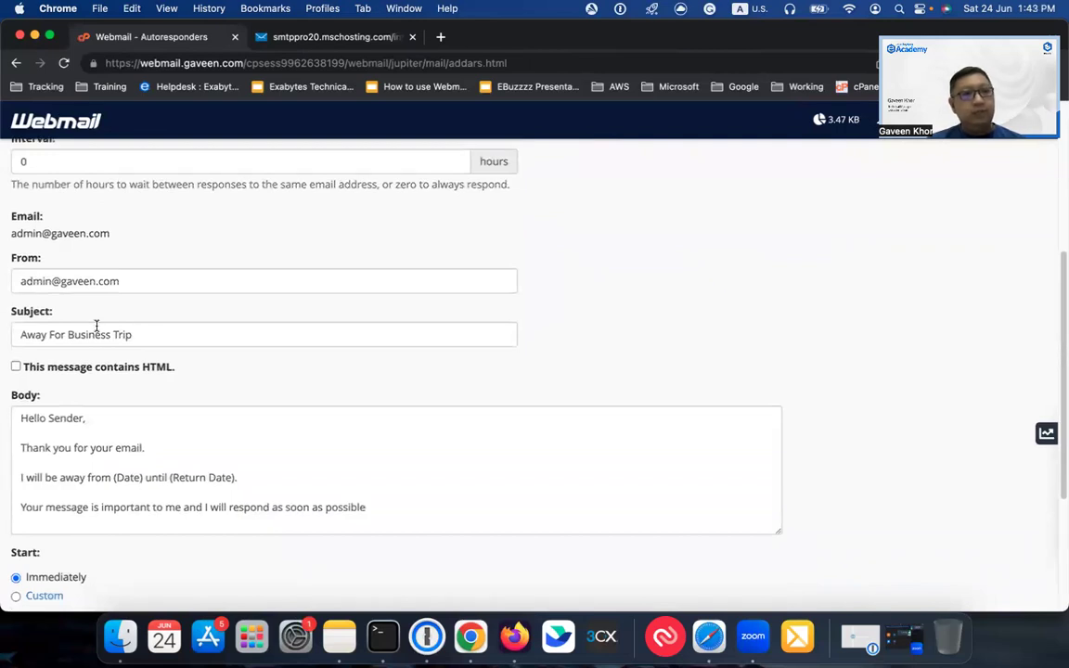
pyautogui.scroll(-1, 231, 367)
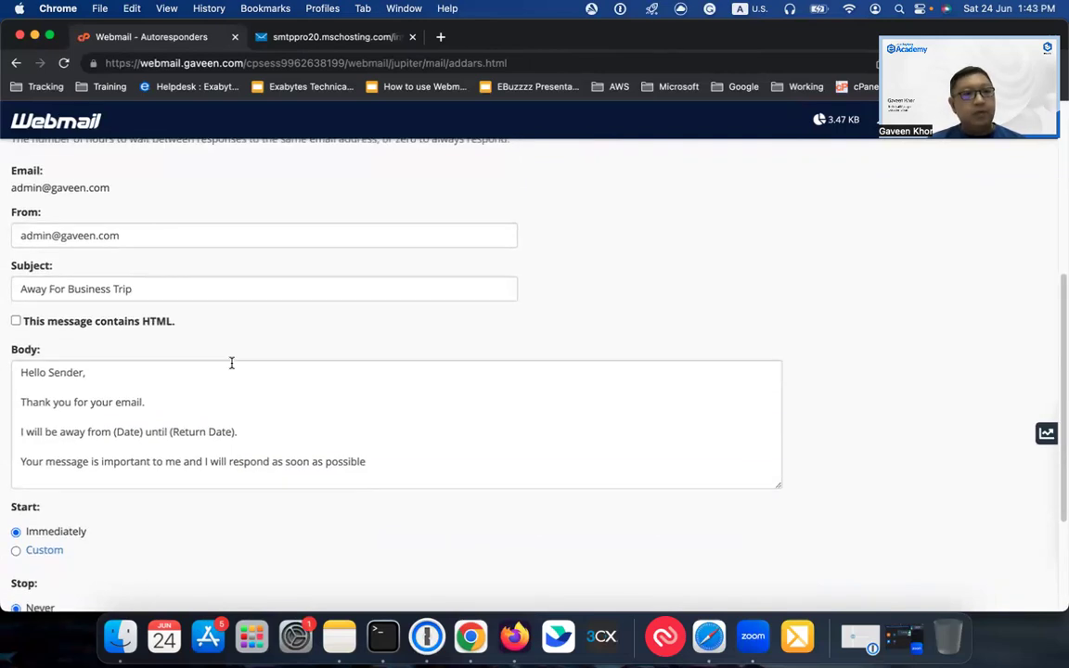
pyautogui.scroll(-1, 231, 364)
pyautogui.scroll(-1, 214, 357)
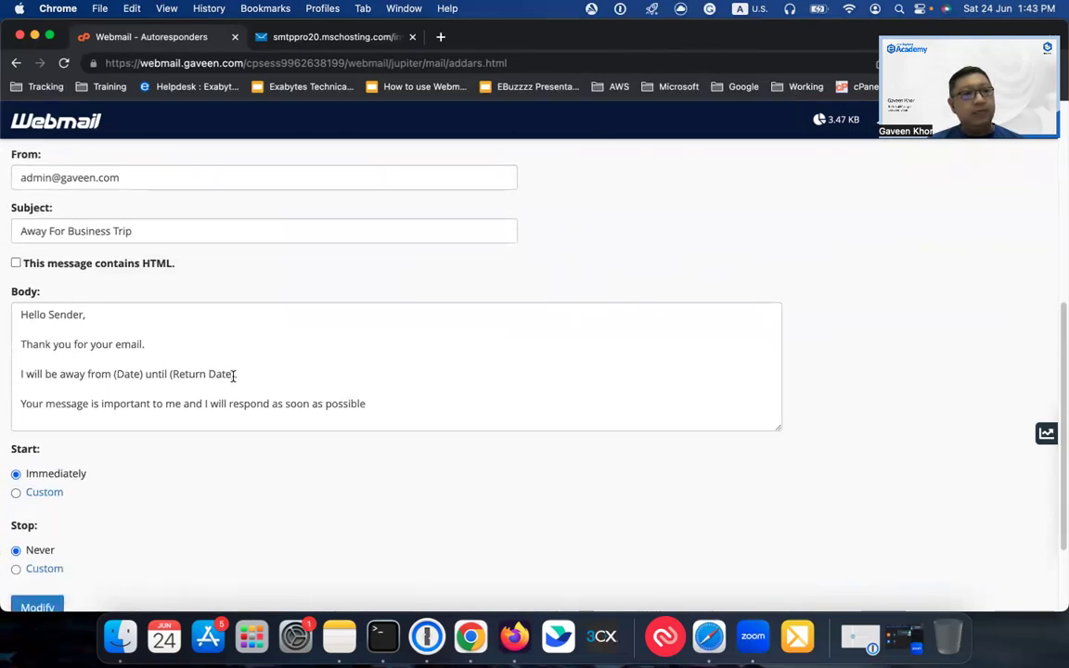
pyautogui.scroll(-1, 236, 375)
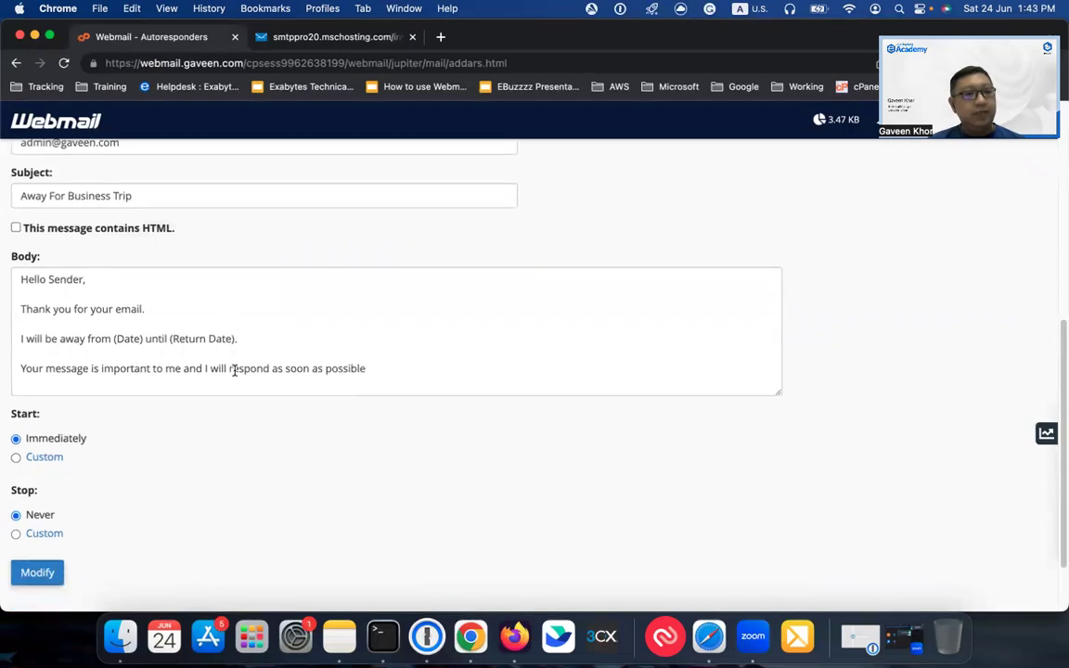
pyautogui.scroll(-1, 222, 376)
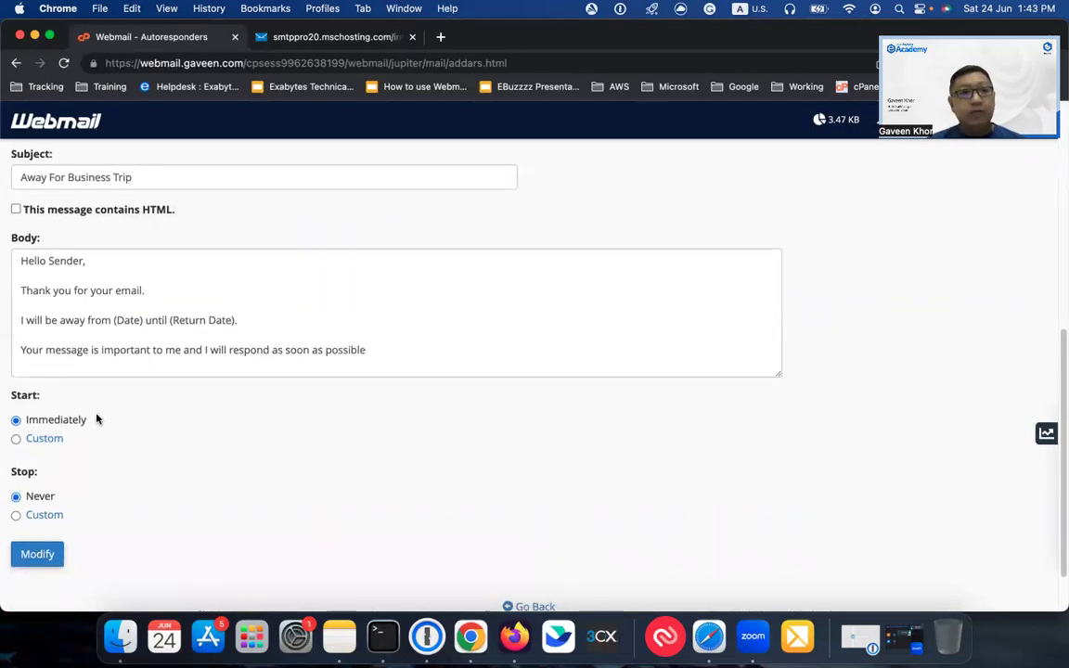
# Set custom start and June 30 stop dates, then leave without saving.
pyautogui.click(40, 441)
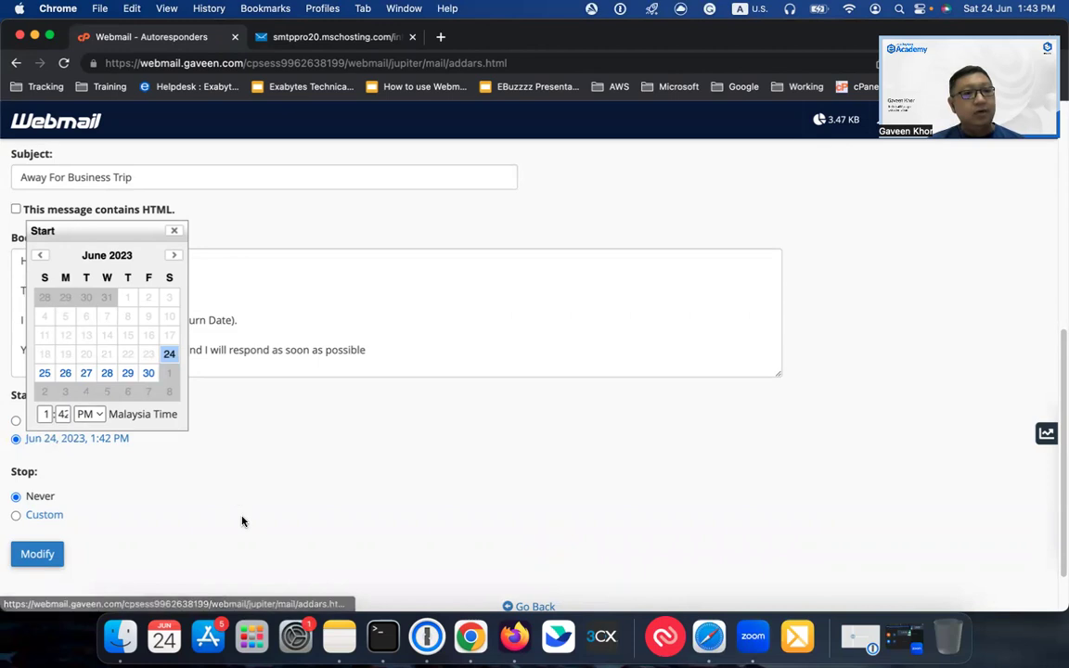
pyautogui.click(139, 520)
pyautogui.click(17, 517)
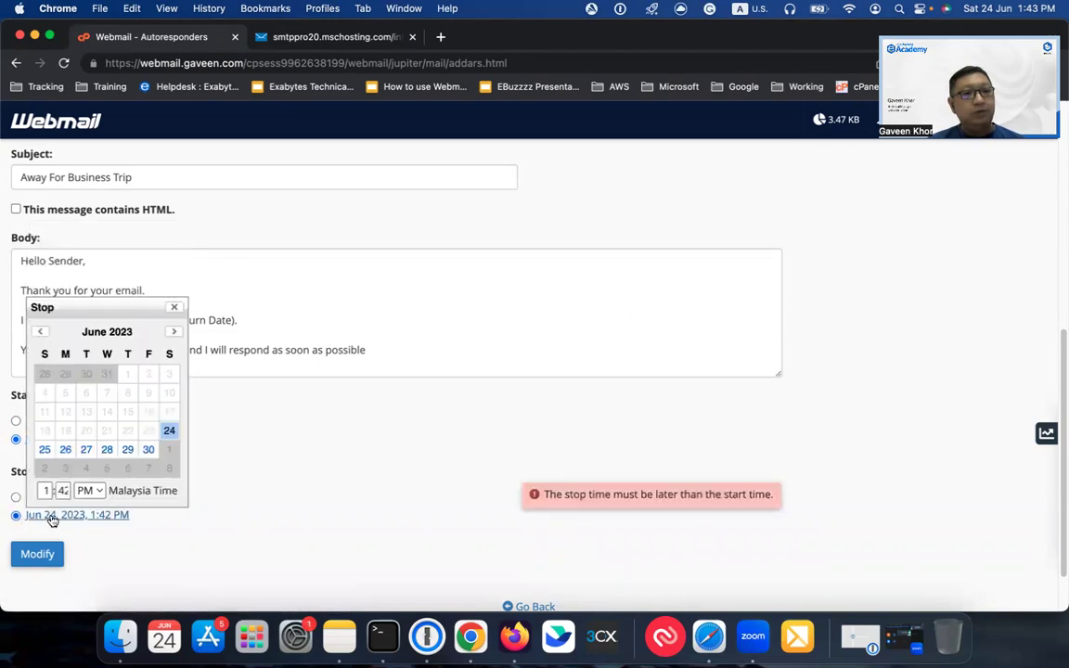
pyautogui.click(148, 451)
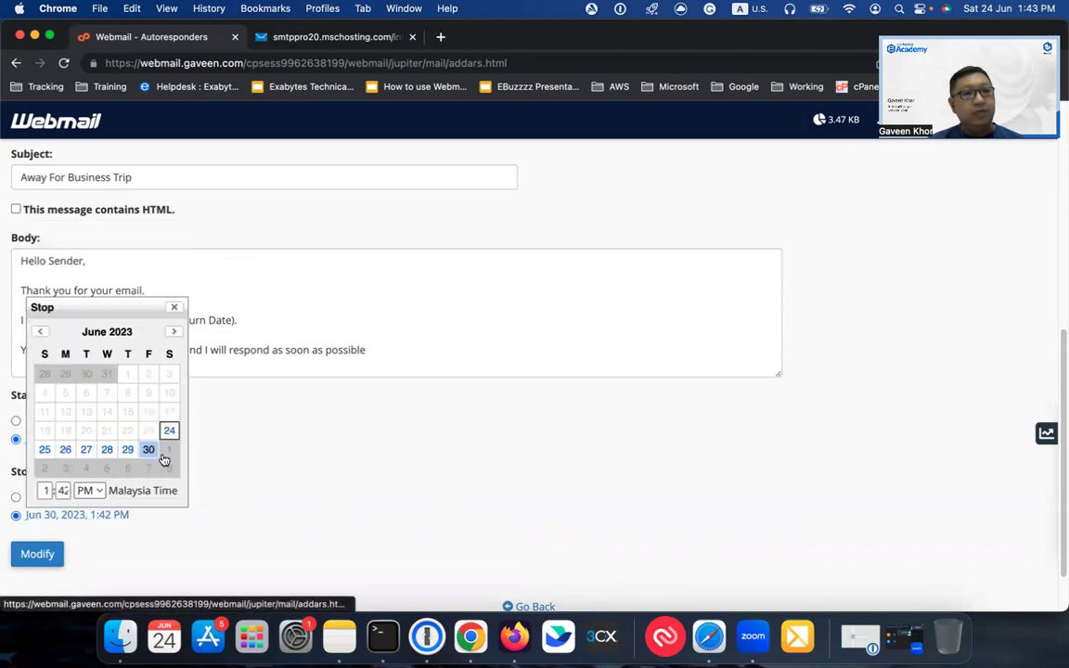
pyautogui.click(357, 525)
pyautogui.click(38, 122)
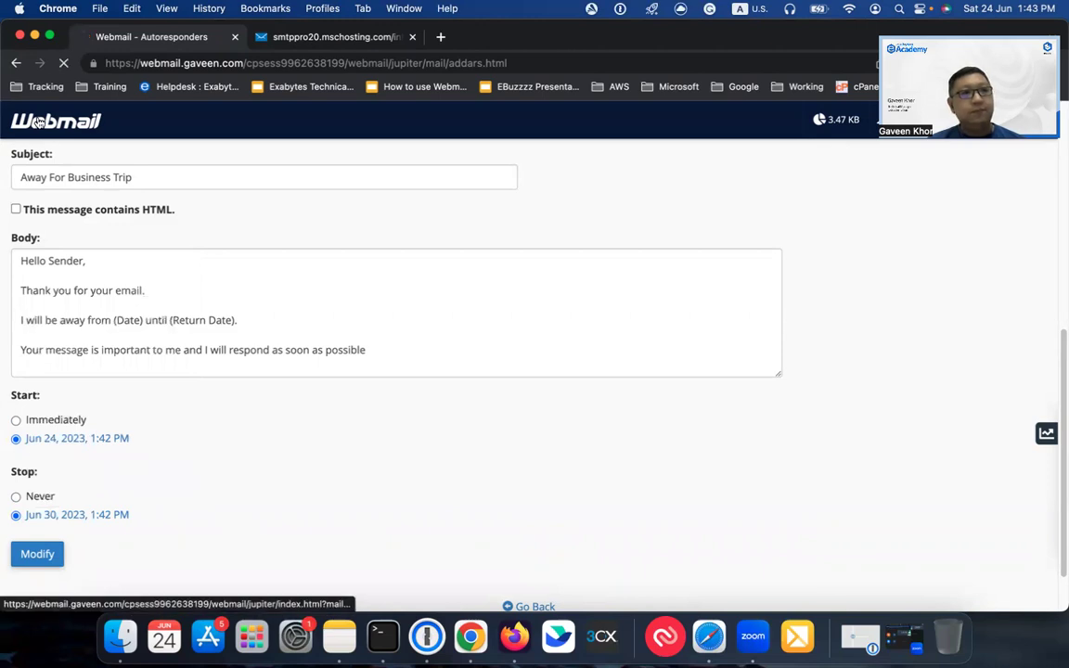
pyautogui.scroll(-5, 387, 219)
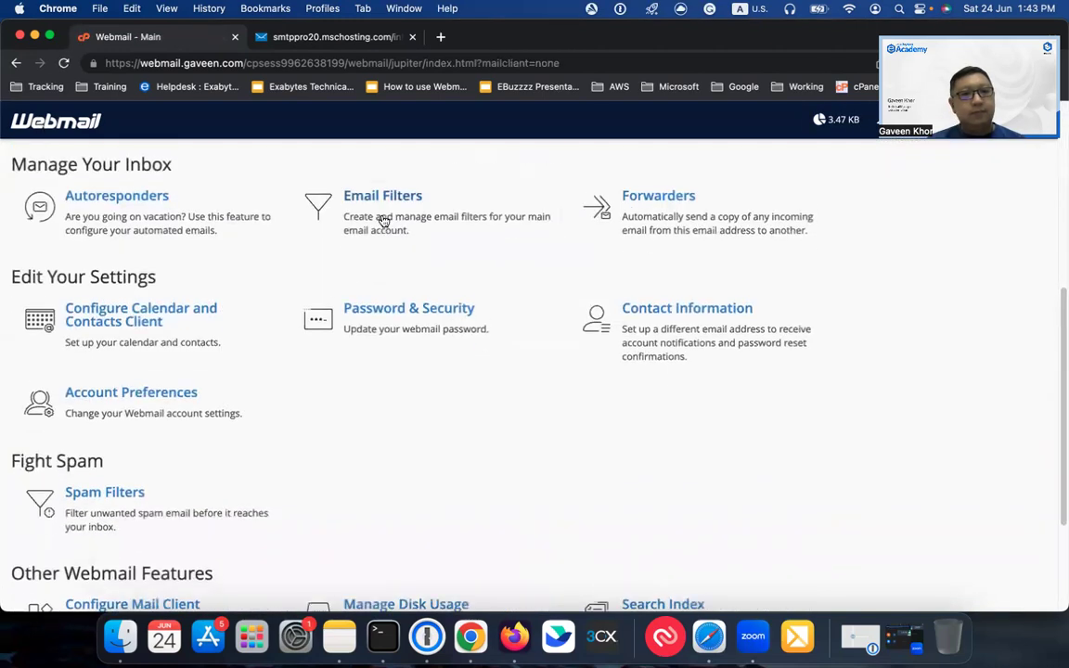
pyautogui.scroll(-2, 377, 214)
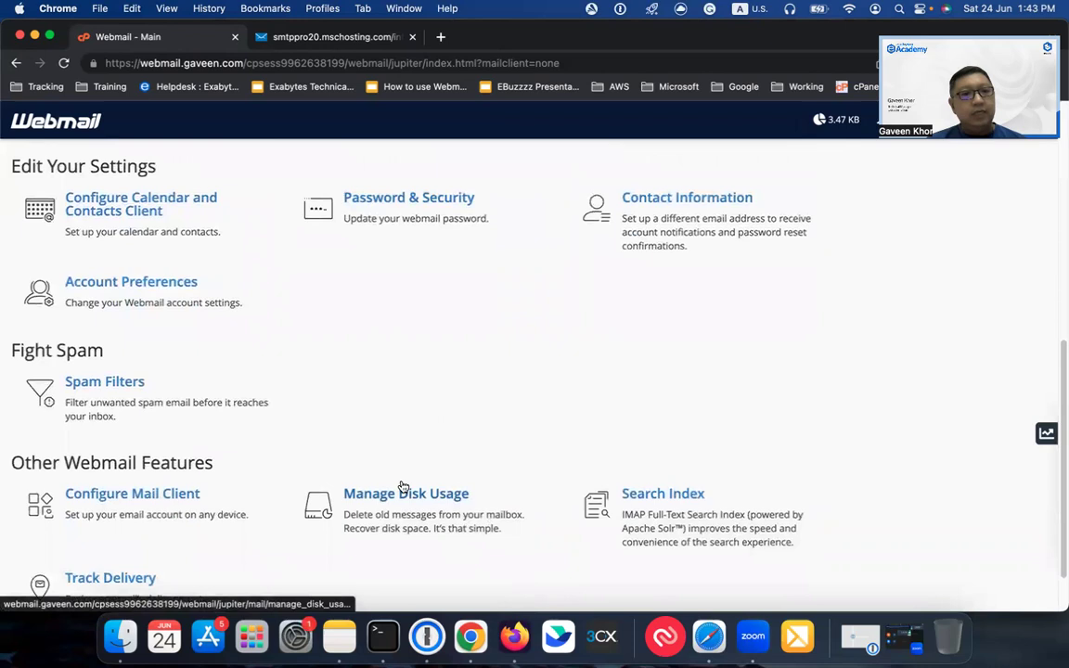
# Check mailbox disk usage (INBOX: 2 messages, 3.47 KB), then close the webmail tab.
pyautogui.click(399, 501)
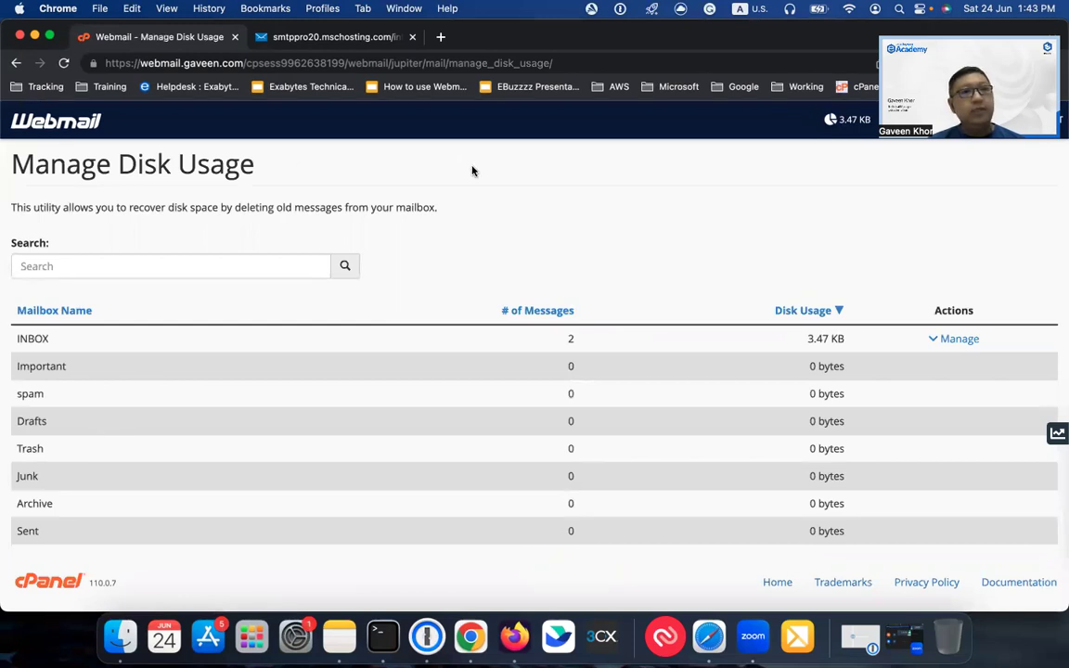
pyautogui.click(236, 38)
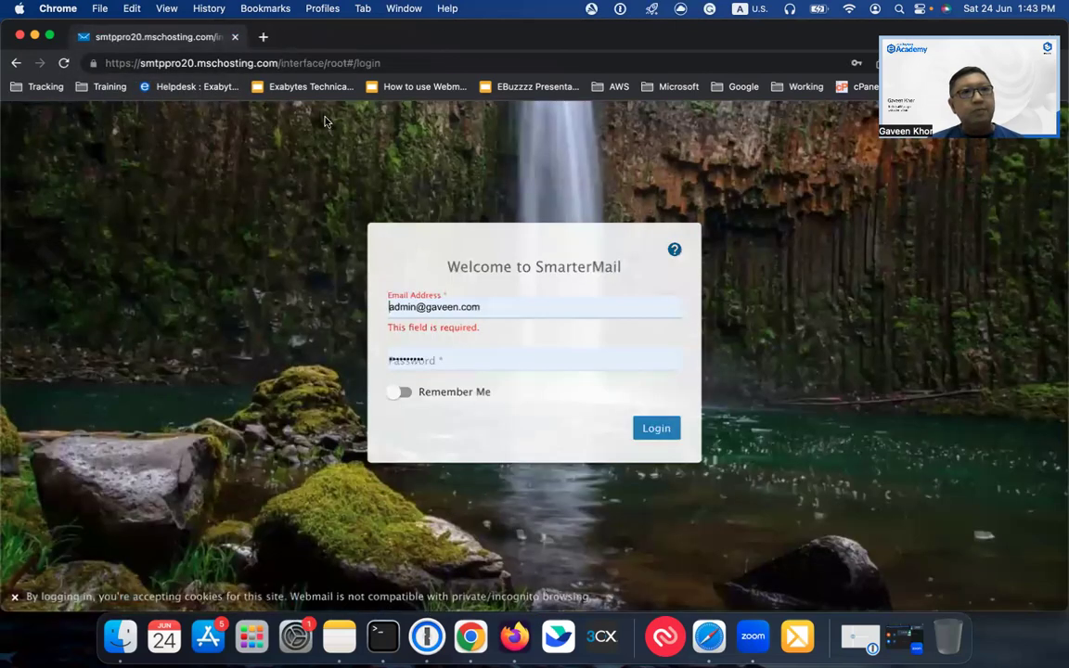
pyautogui.click(653, 428)
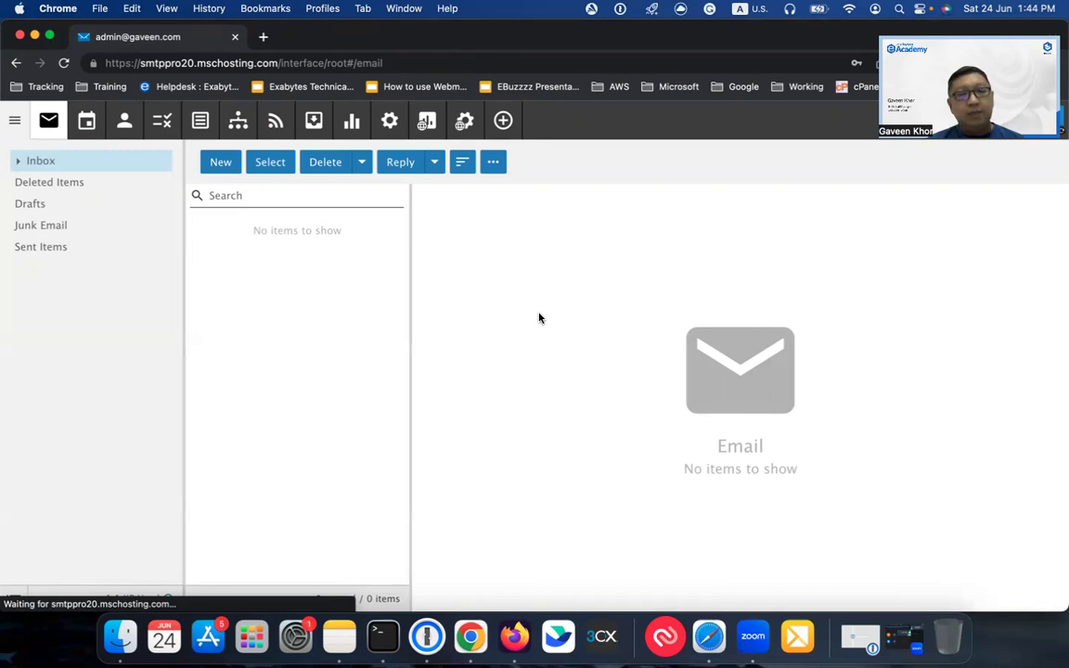
pyautogui.click(394, 128)
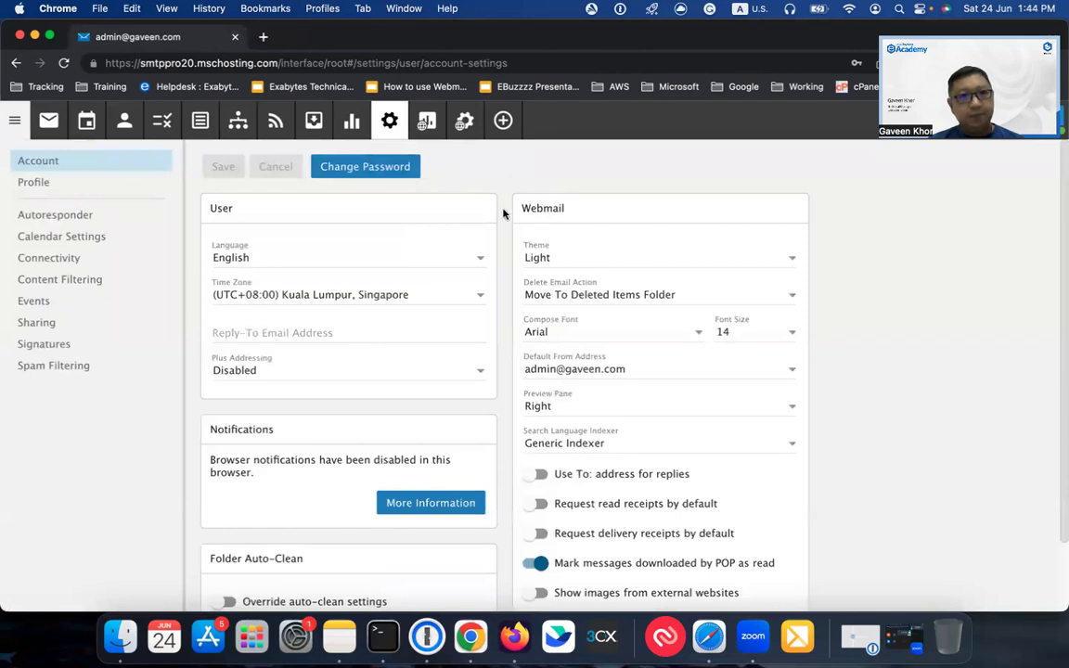
pyautogui.click(94, 287)
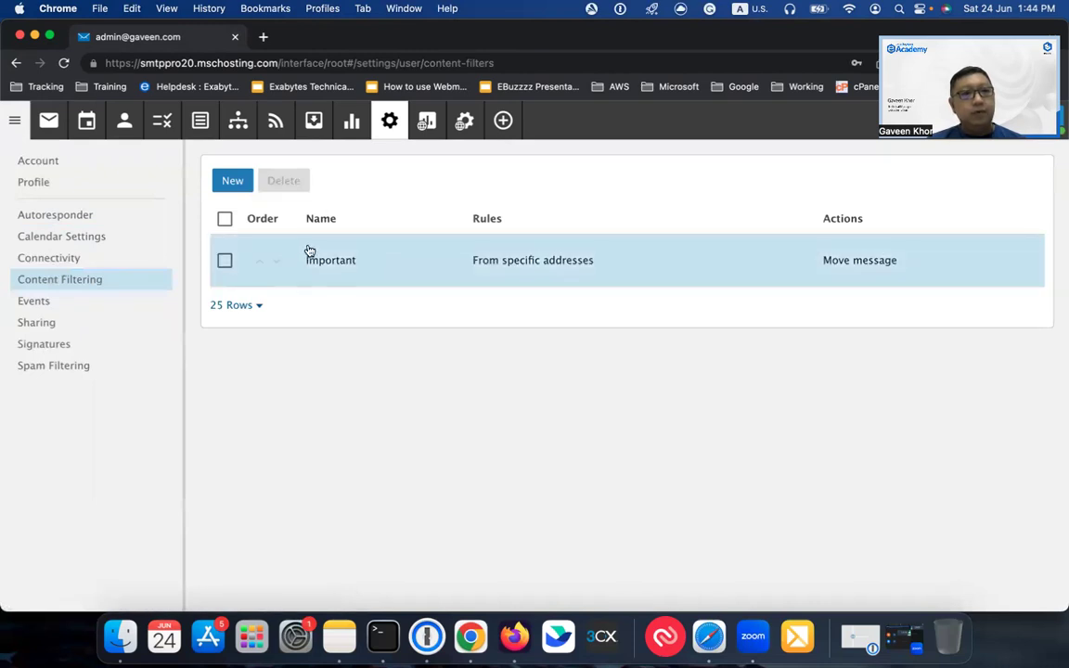
pyautogui.click(415, 267)
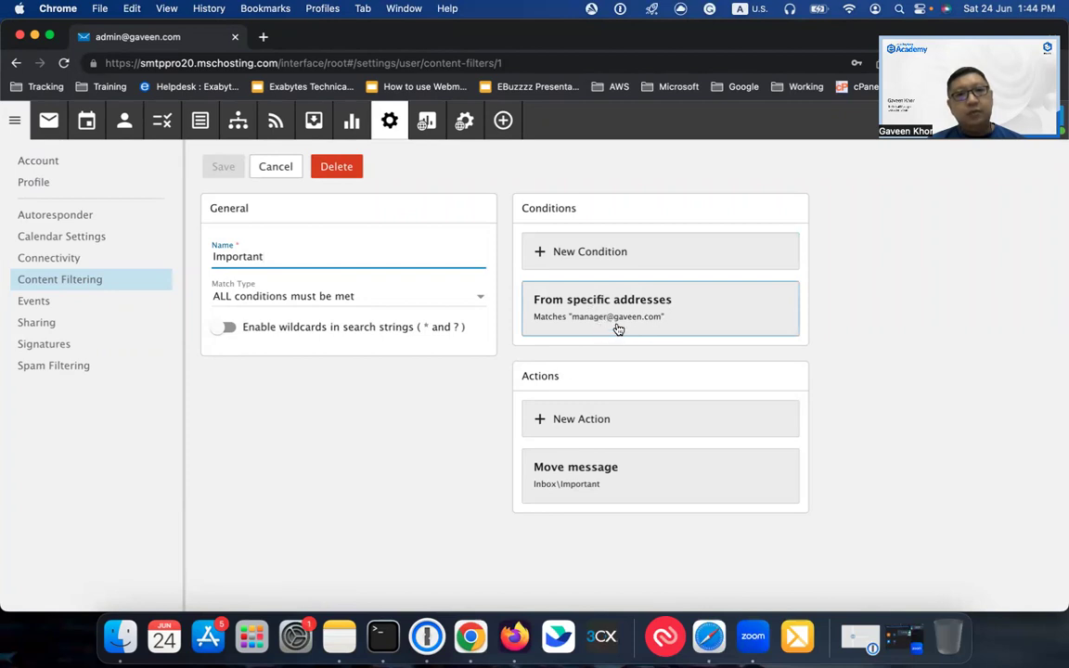
pyautogui.click(604, 473)
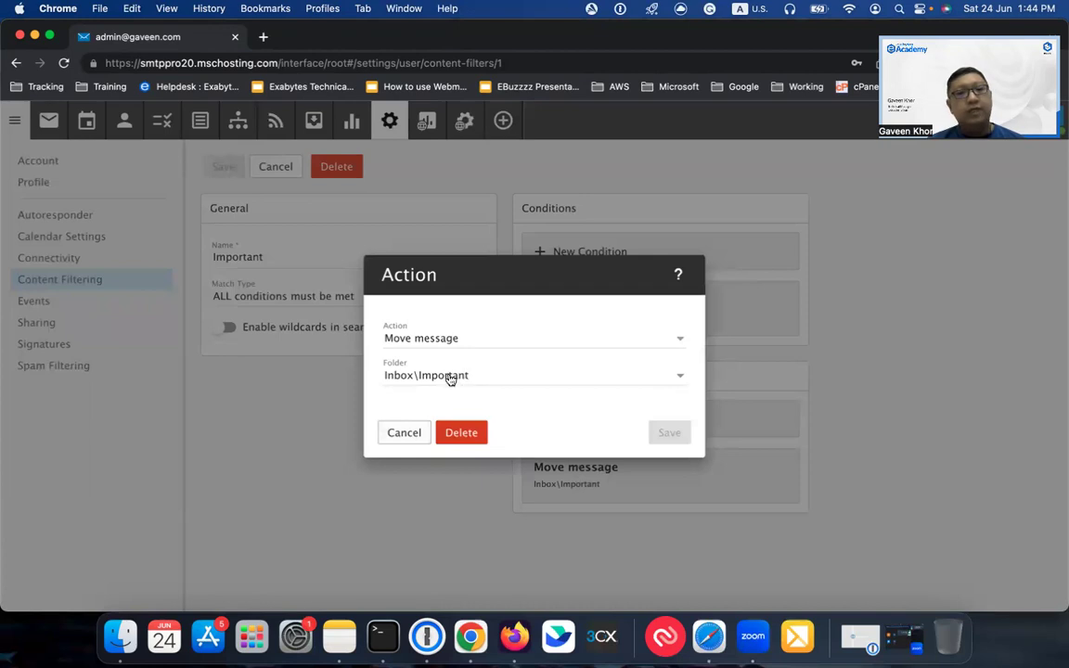
pyautogui.click(410, 436)
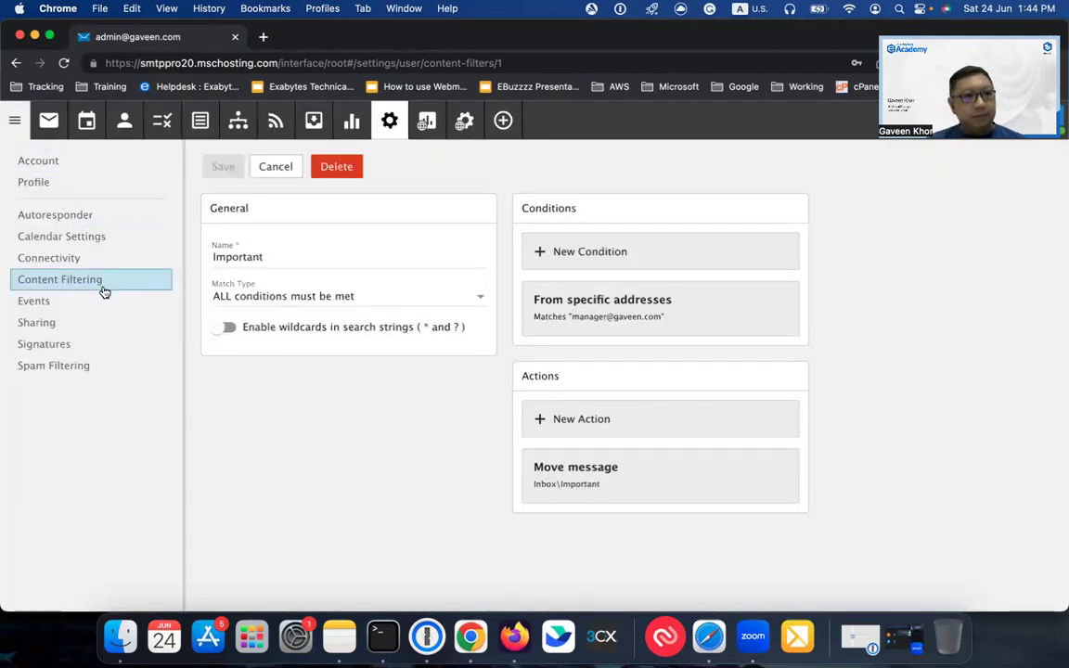
# Turn on the spam settings override and review the low-probability 'SPAM-LOW:' subject prefix.
pyautogui.click(56, 374)
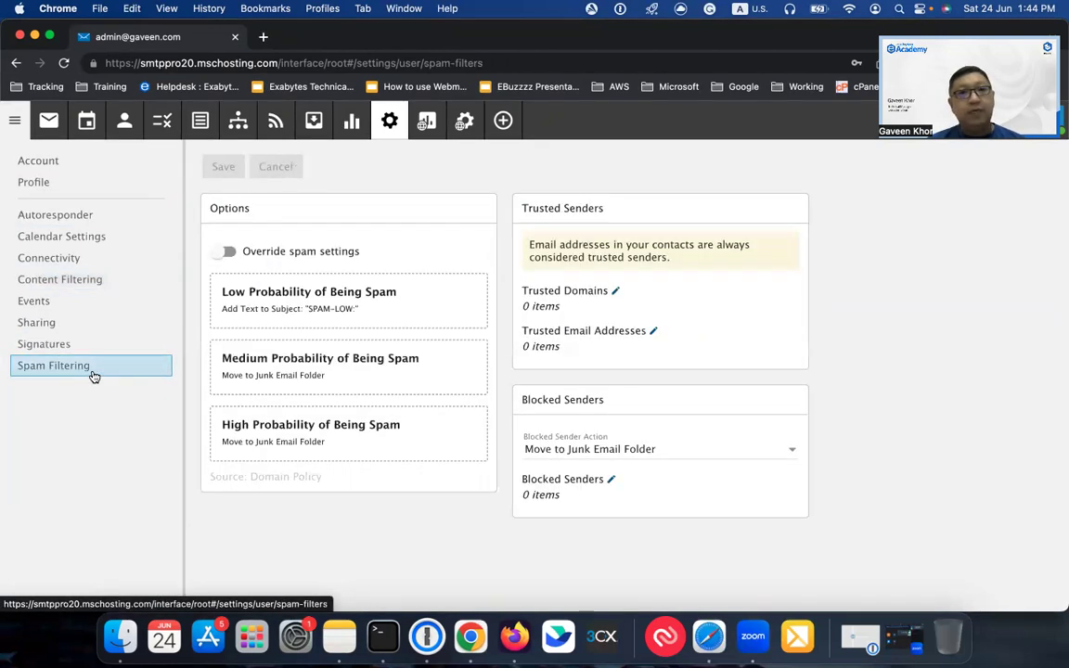
pyautogui.click(227, 253)
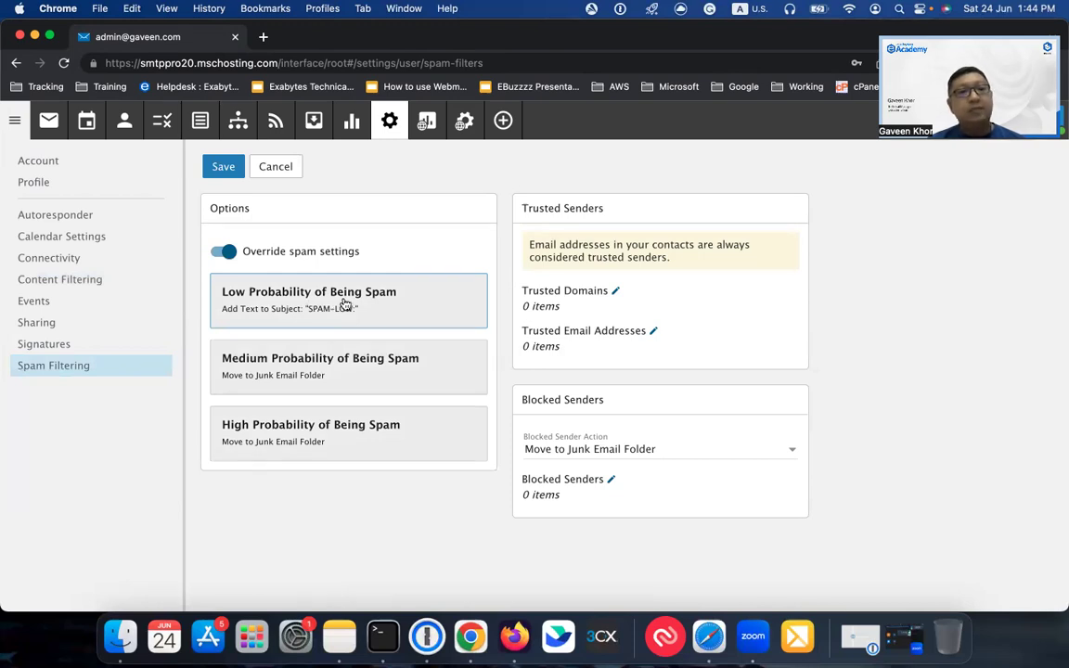
pyautogui.click(346, 304)
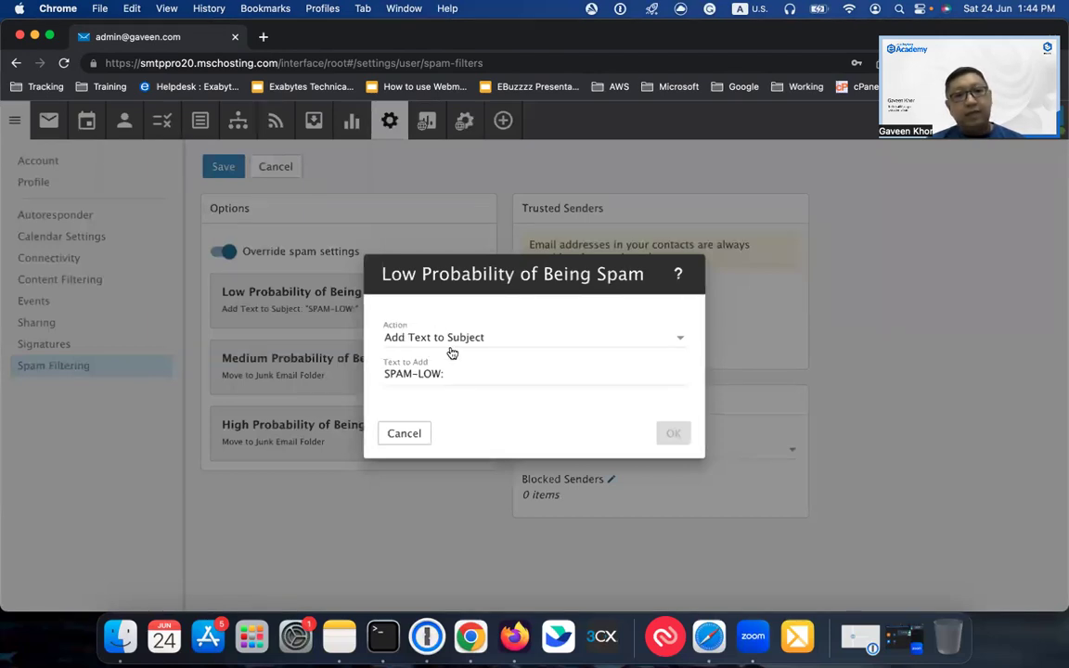
pyautogui.moveTo(487, 375); pyautogui.dragTo(362, 378)
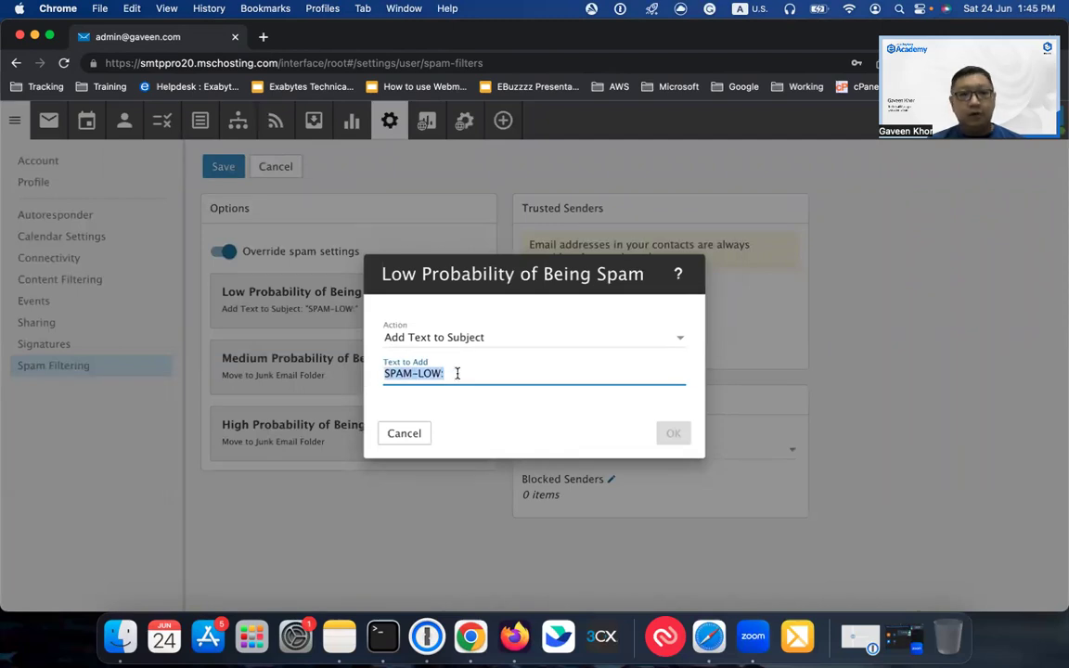
pyautogui.click(396, 431)
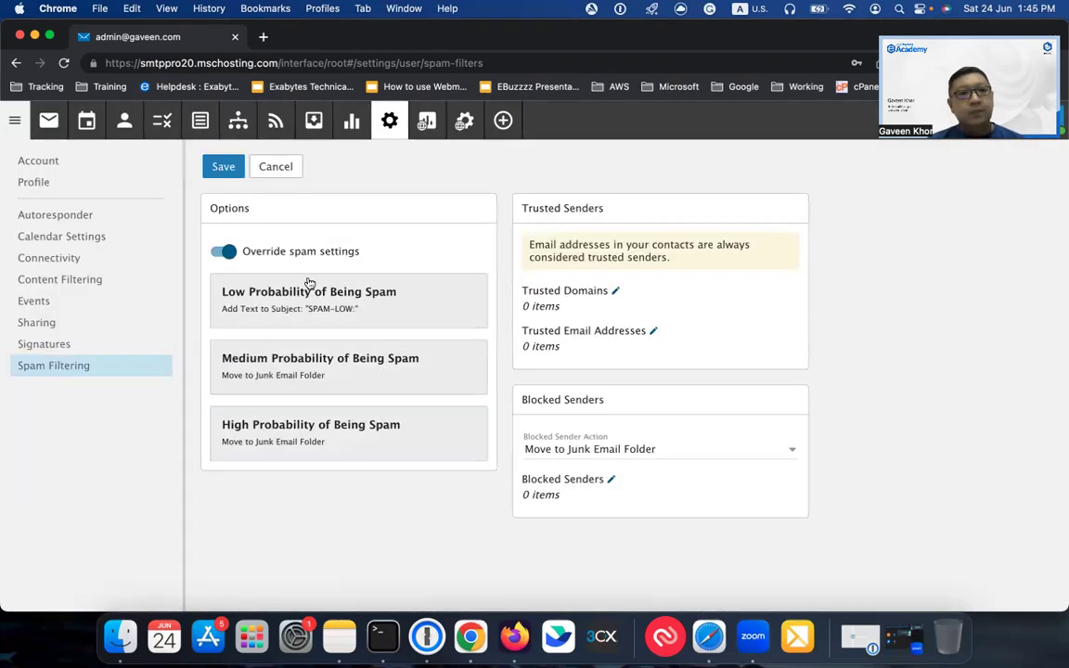
# Review the medium-probability spam action, keeping Move to Junk Email Folder.
pyautogui.click(365, 366)
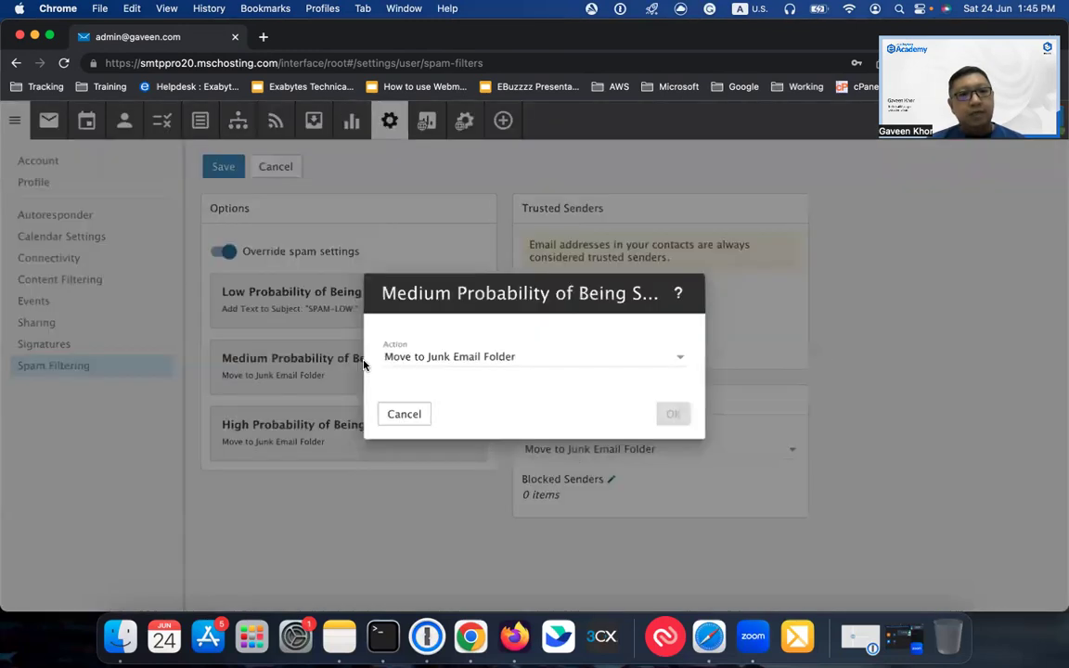
pyautogui.click(555, 360)
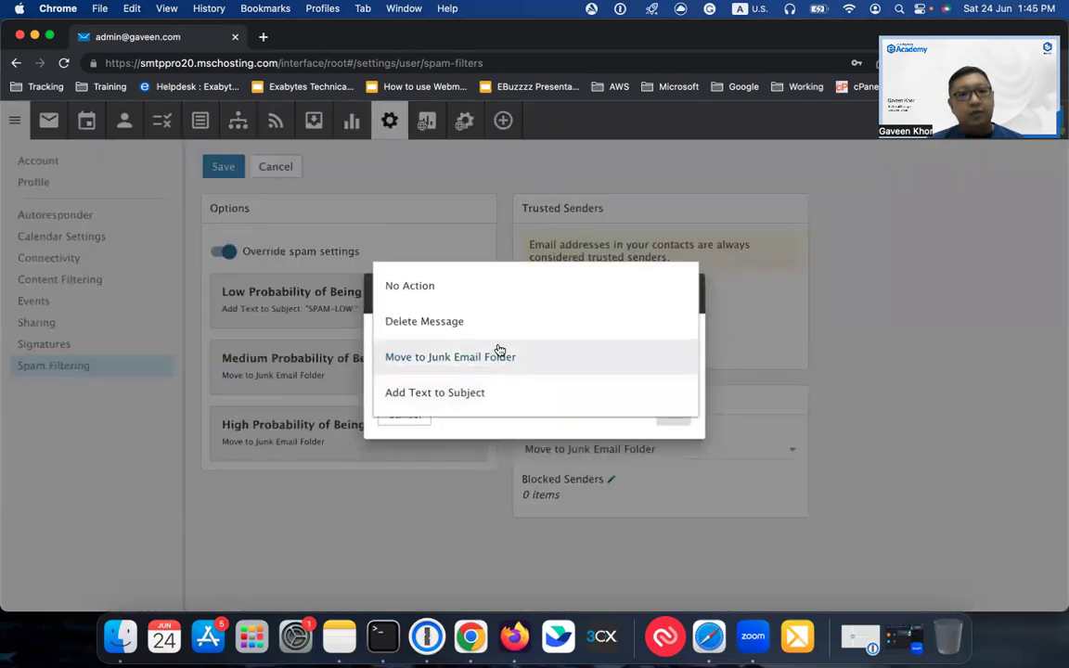
pyautogui.click(444, 213)
pyautogui.click(405, 414)
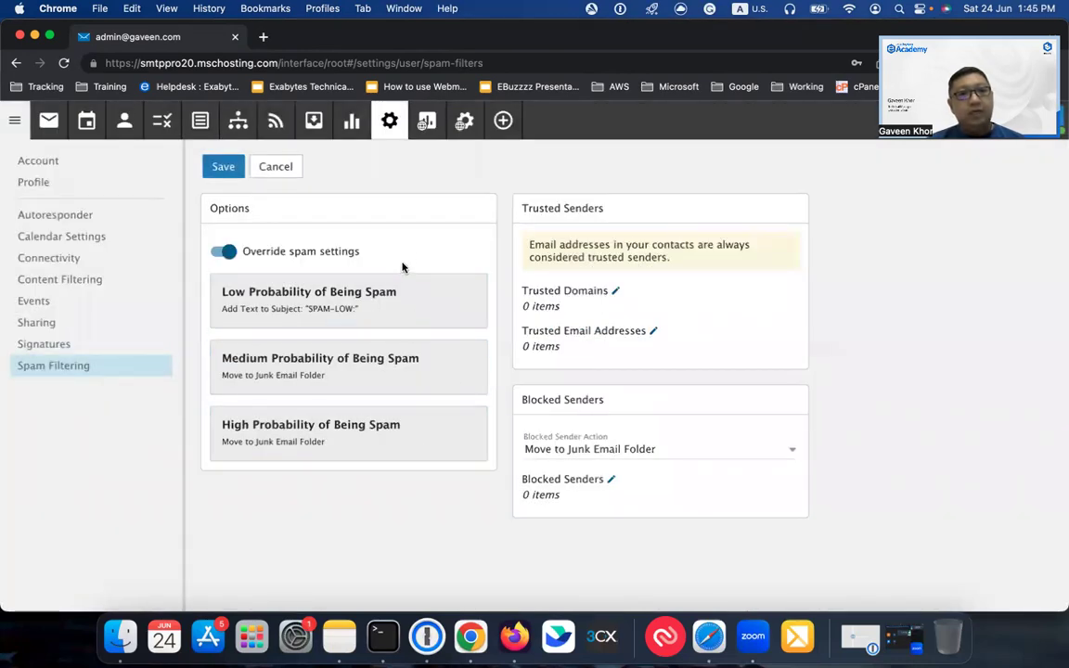
# Check the trusted domains and trusted email addresses lists, leaving both empty.
pyautogui.click(616, 292)
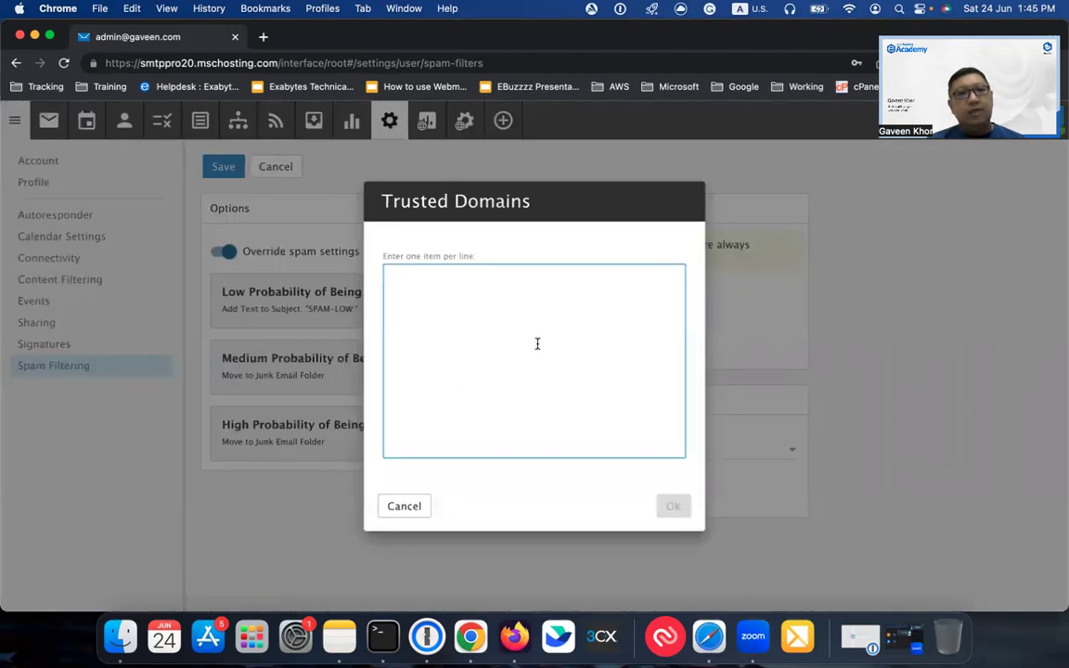
pyautogui.click(418, 507)
pyautogui.click(653, 332)
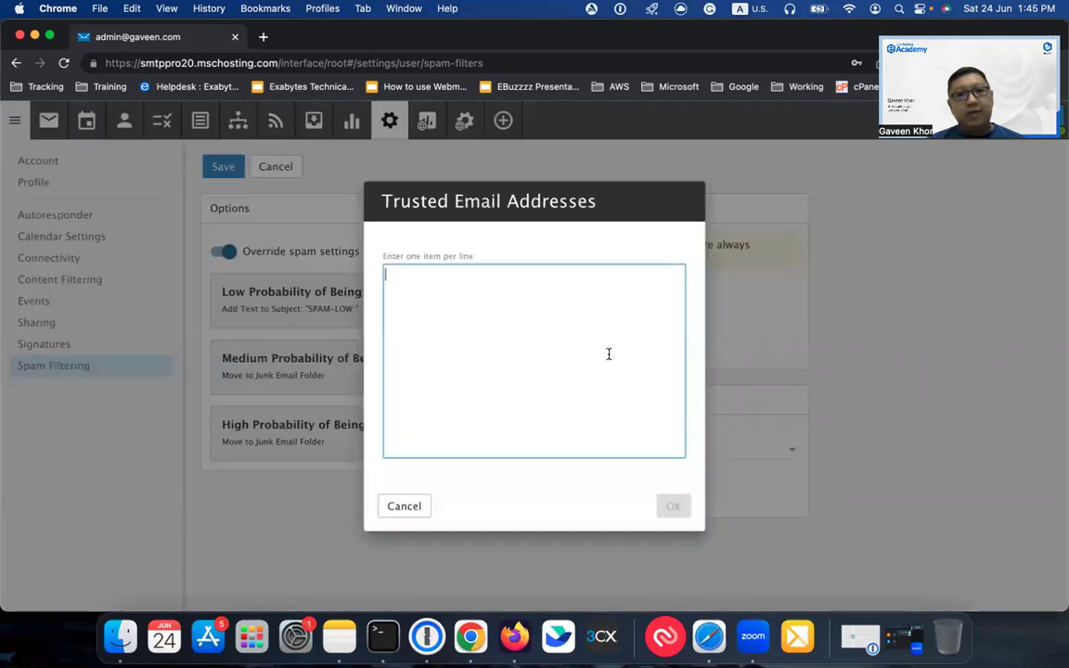
pyautogui.click(410, 509)
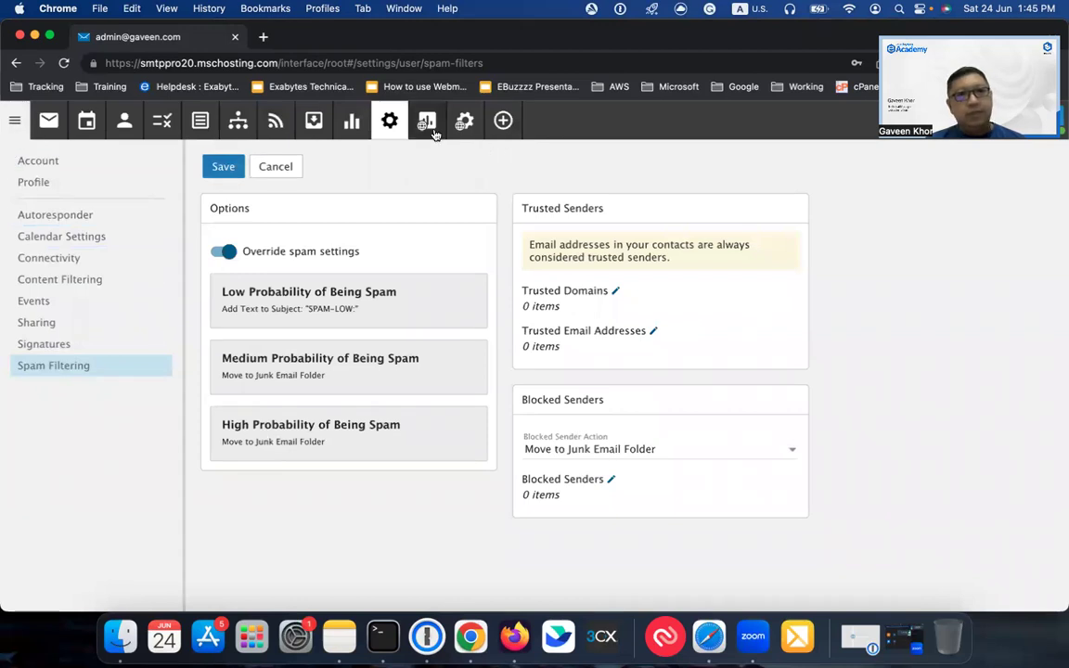
# Discard spam changes and view user Disk Usage, Inbound Spam and Inbound Messages reports, keeping Daily.
pyautogui.click(349, 124)
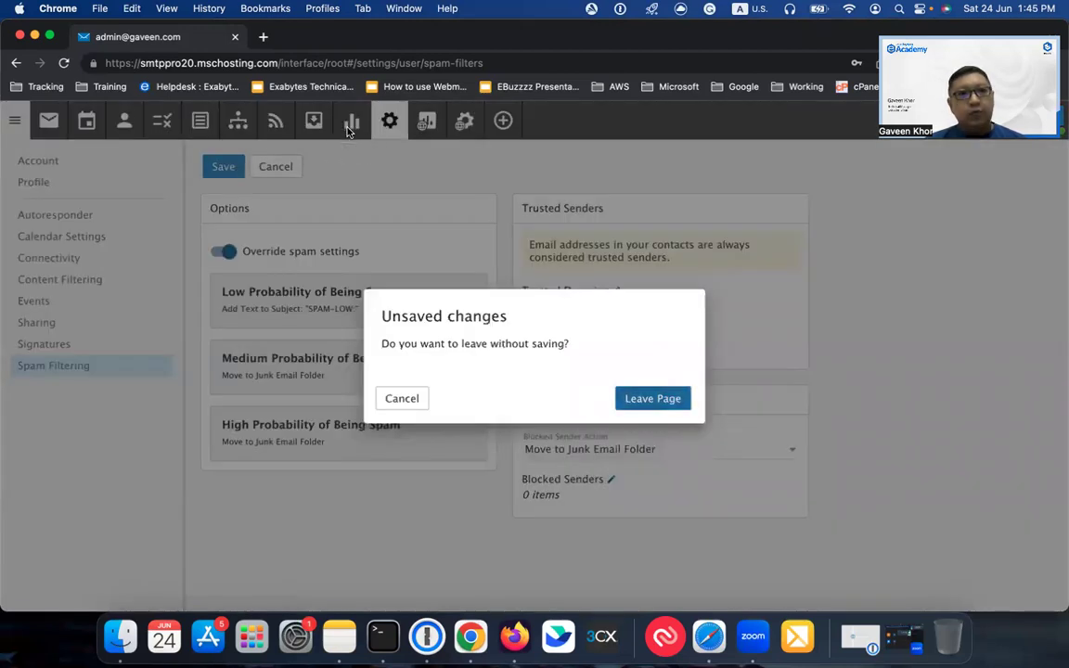
pyautogui.click(682, 405)
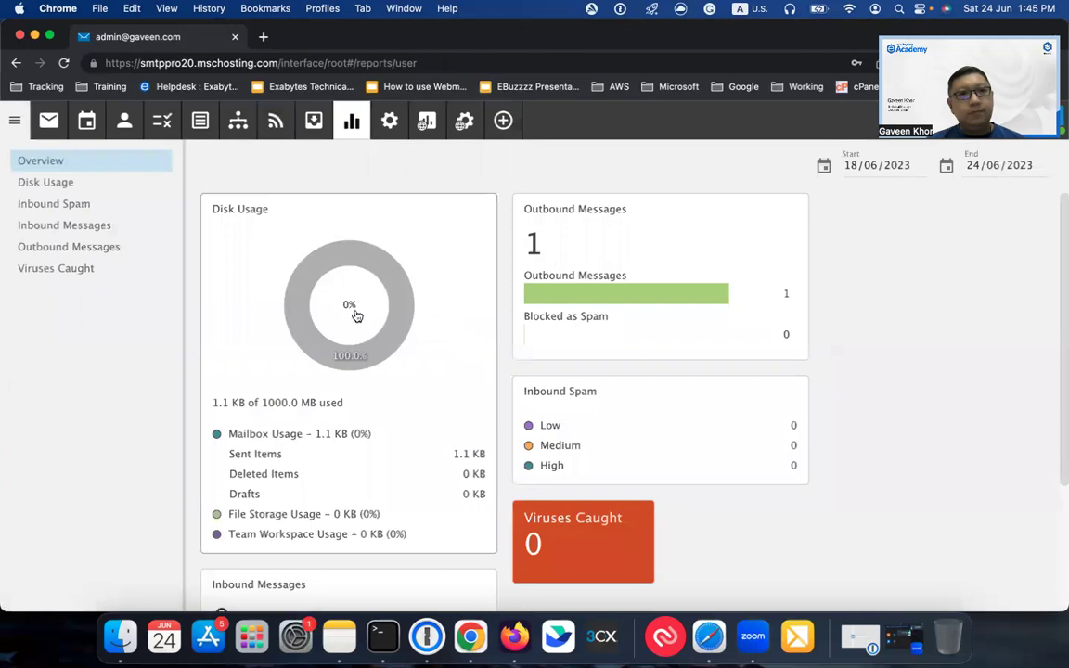
pyautogui.click(45, 185)
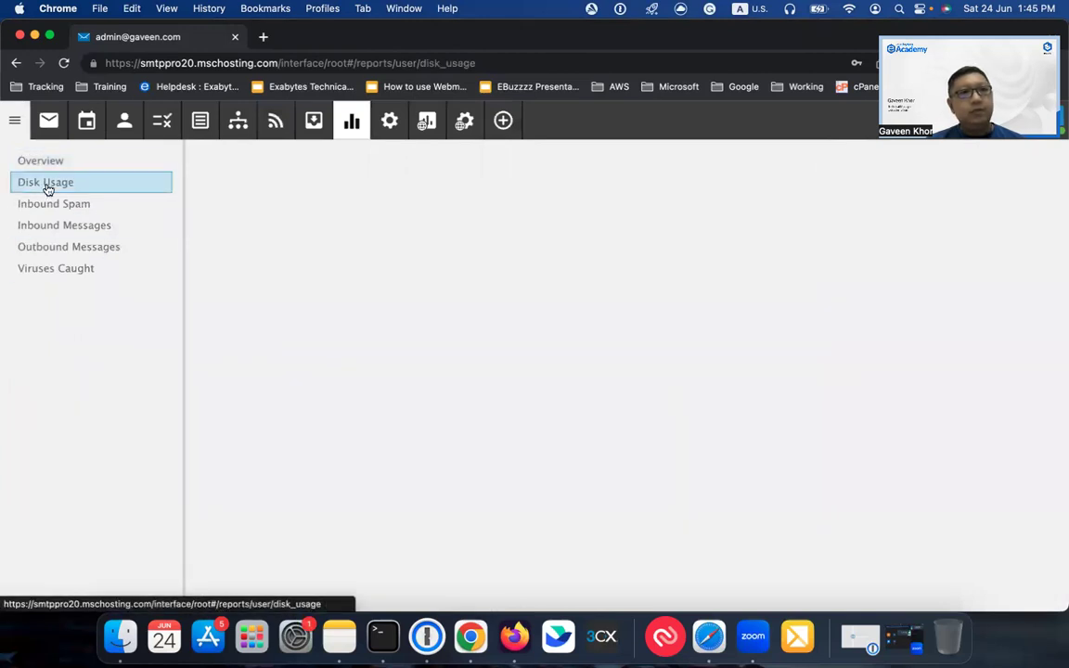
pyautogui.click(54, 209)
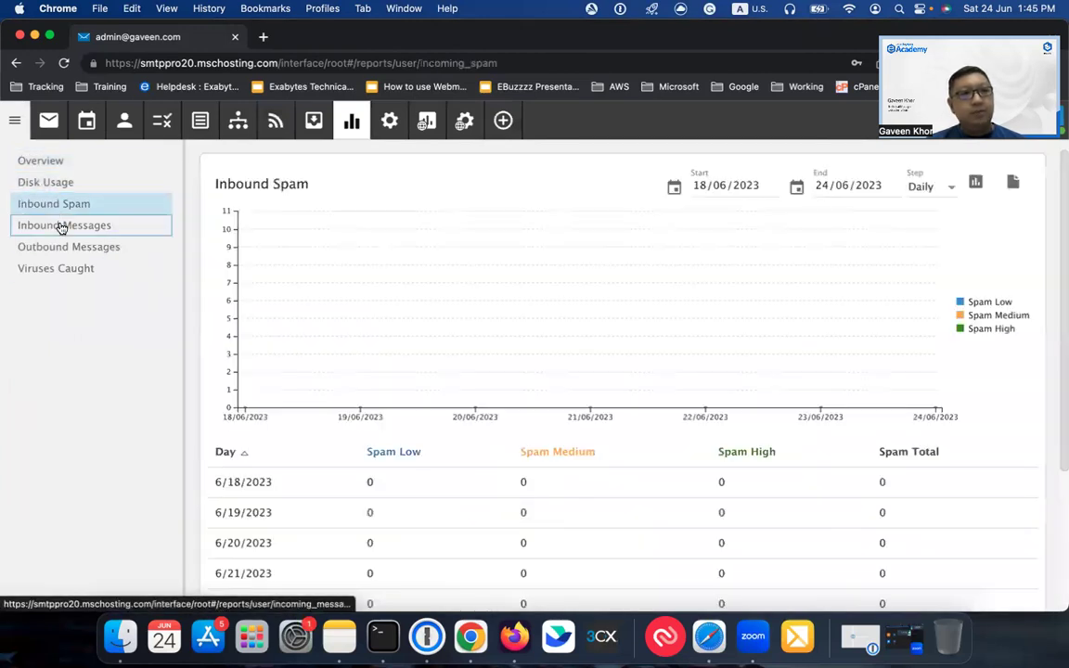
pyautogui.click(61, 228)
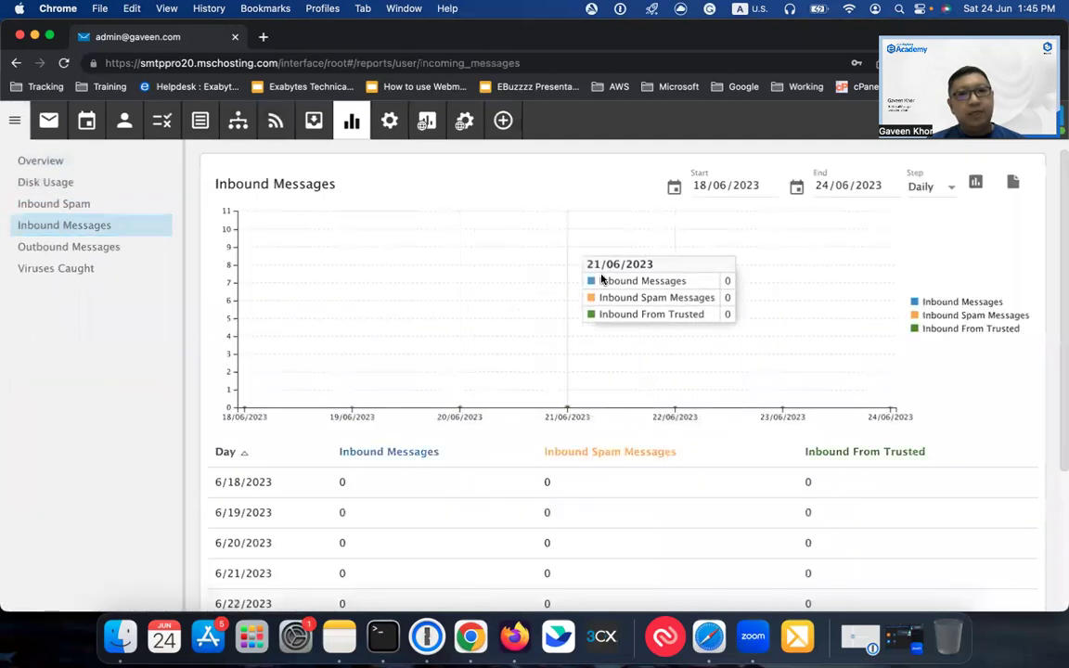
pyautogui.click(915, 191)
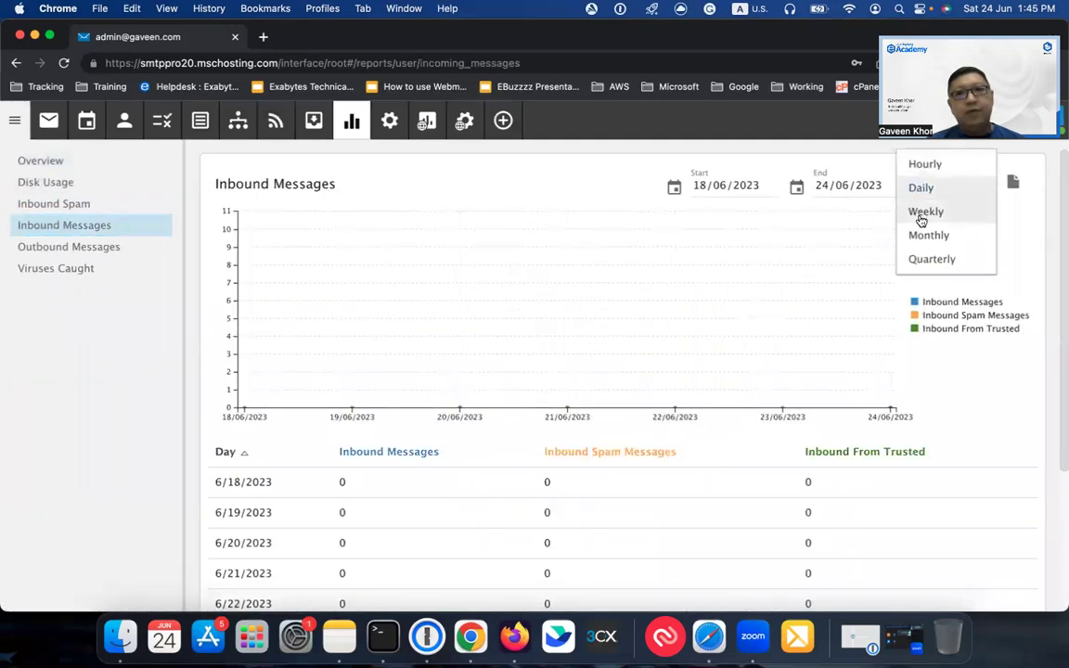
pyautogui.click(530, 188)
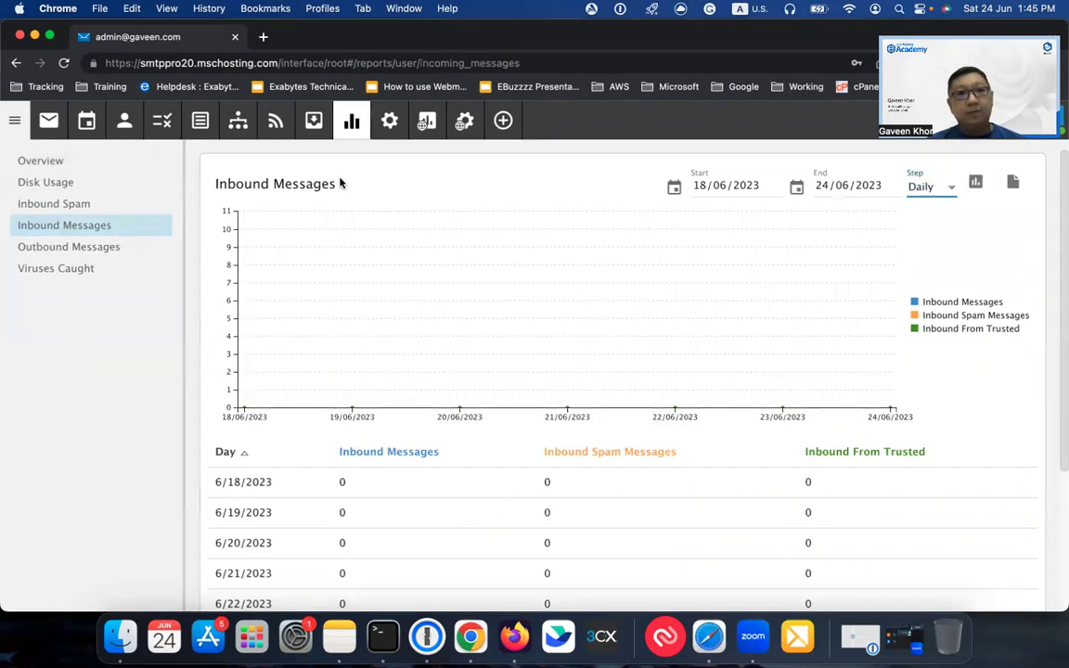
# View domain inbound, outbound and disk usage reports, then chart inbound messages per user.
pyautogui.click(424, 127)
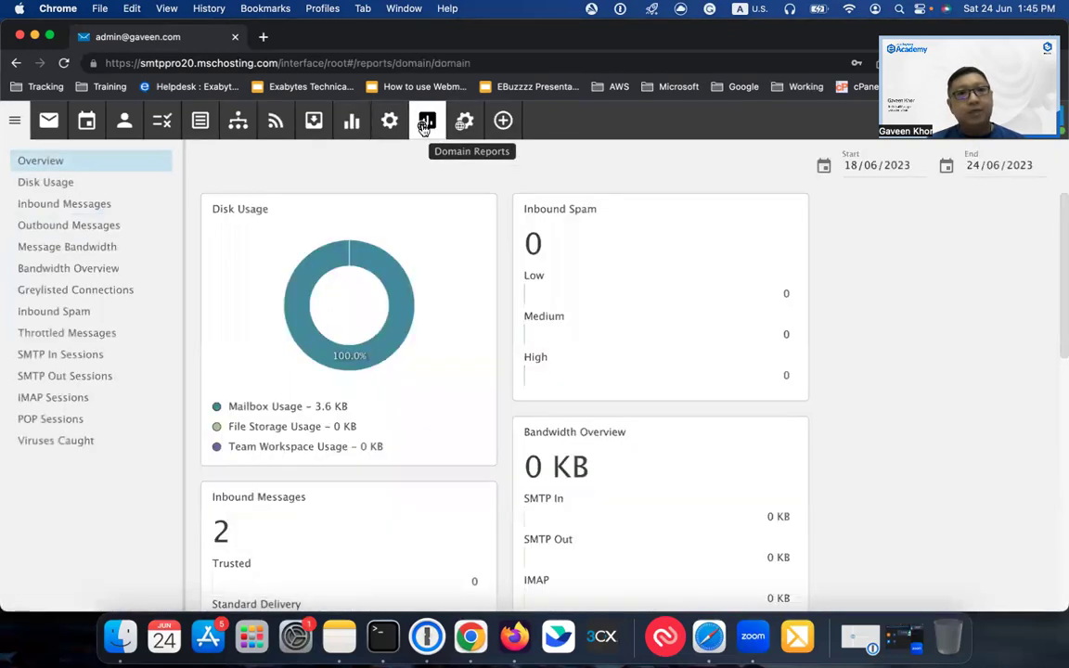
pyautogui.click(99, 211)
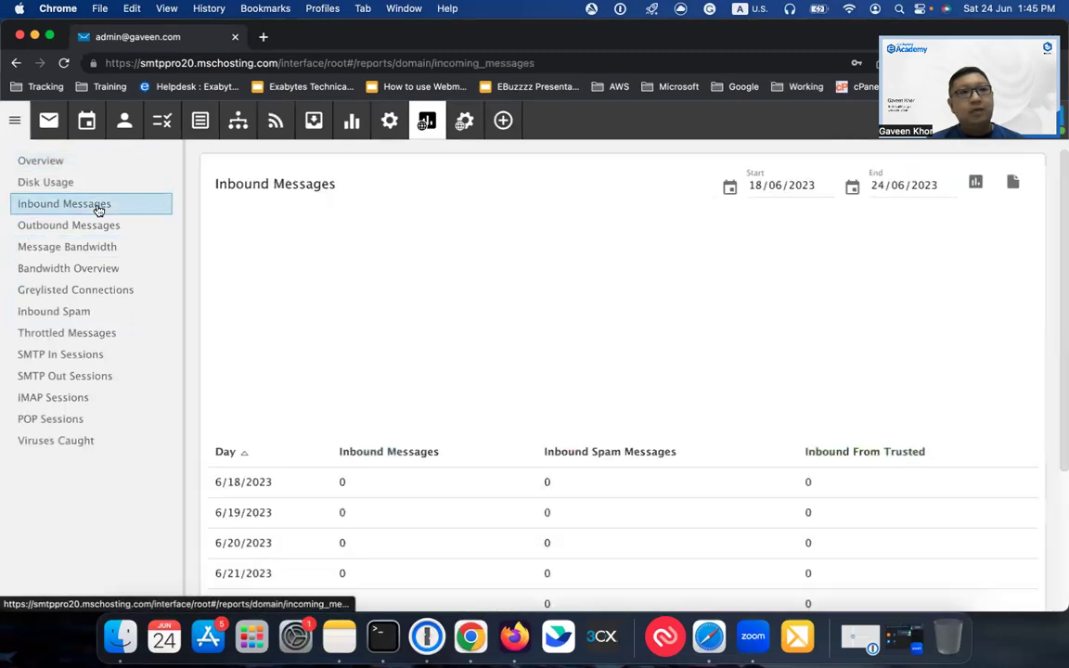
pyautogui.click(91, 227)
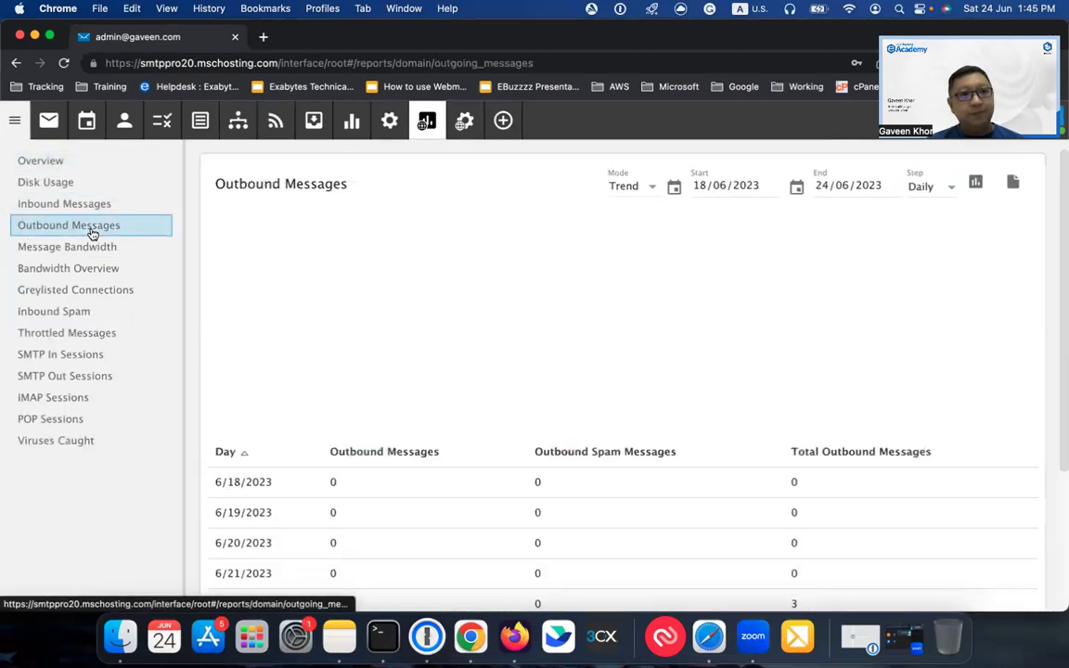
pyautogui.click(81, 186)
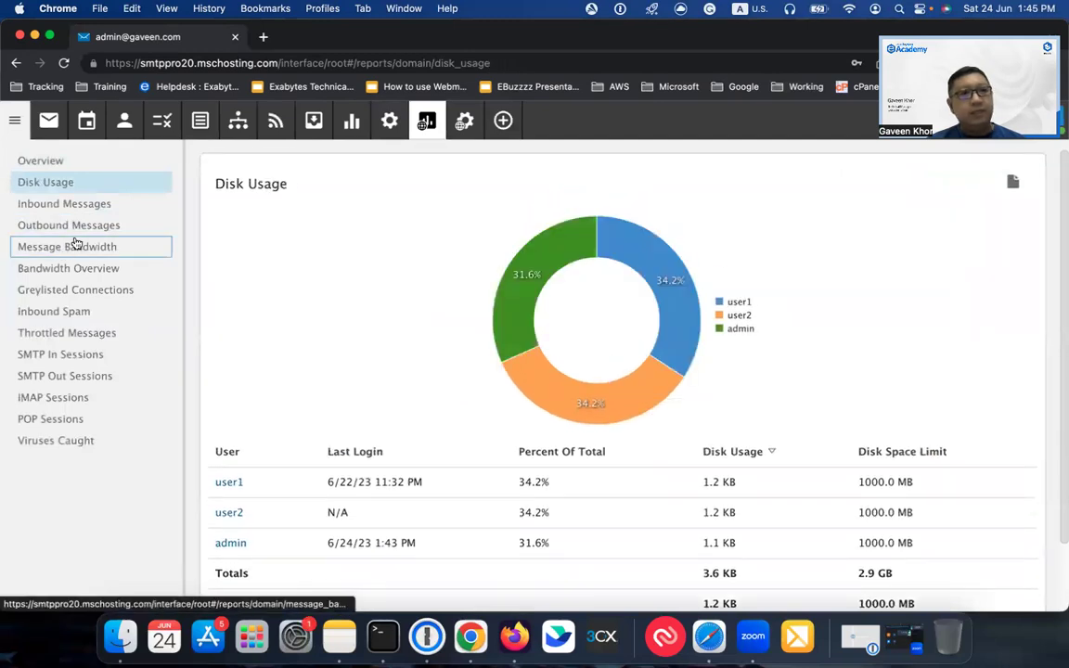
pyautogui.click(91, 205)
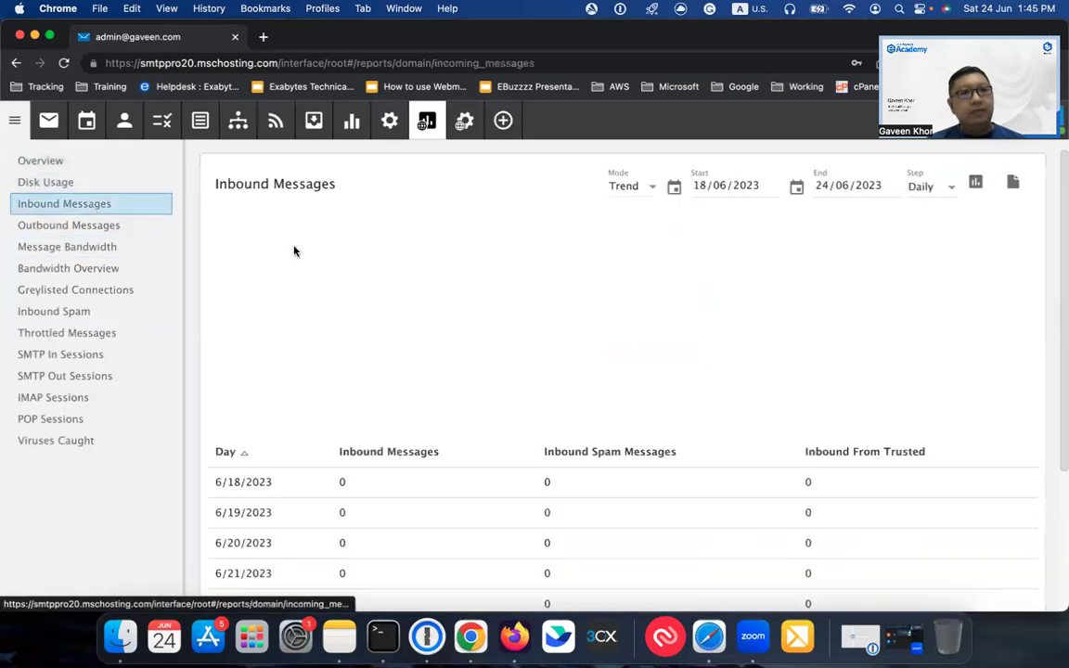
pyautogui.click(631, 186)
pyautogui.click(625, 223)
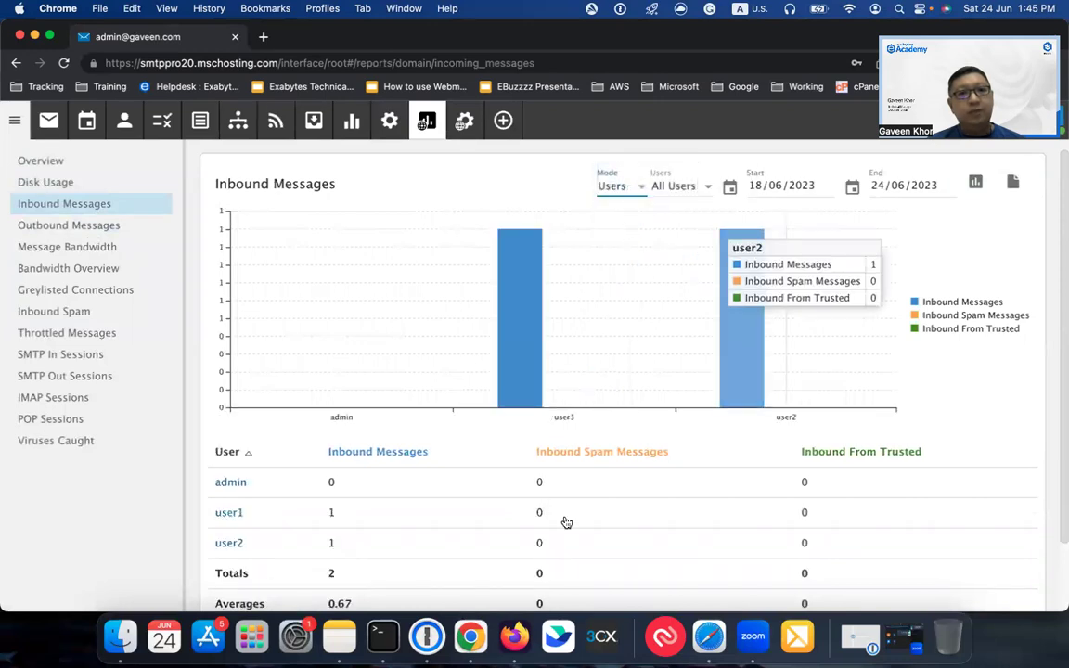
pyautogui.click(457, 123)
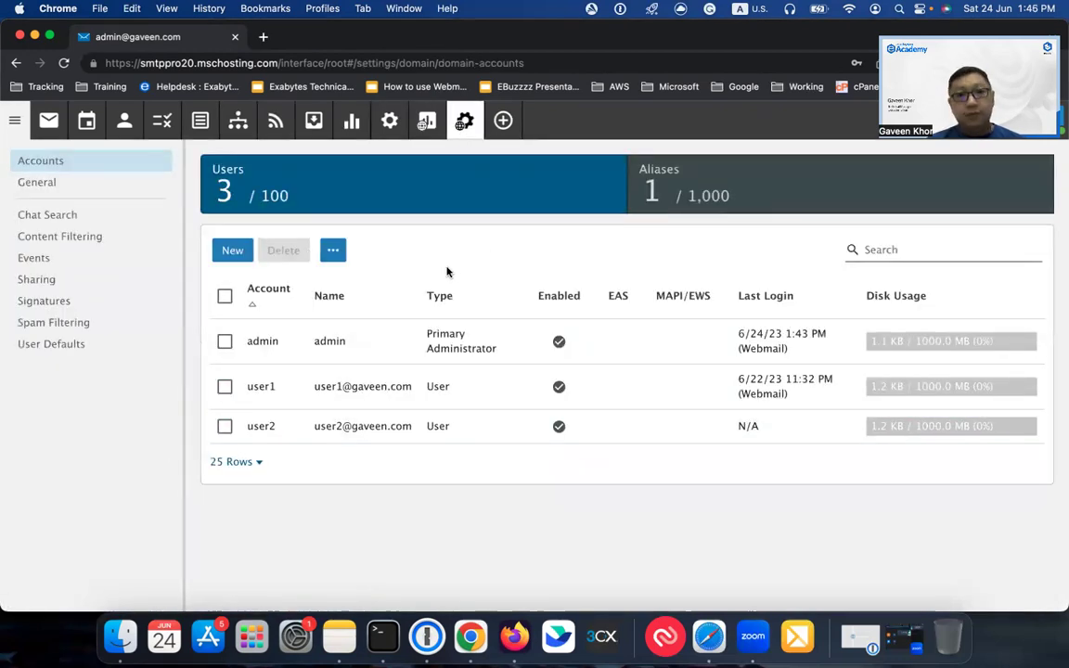
# Start a new user named user3, then cancel without creating it.
pyautogui.click(233, 248)
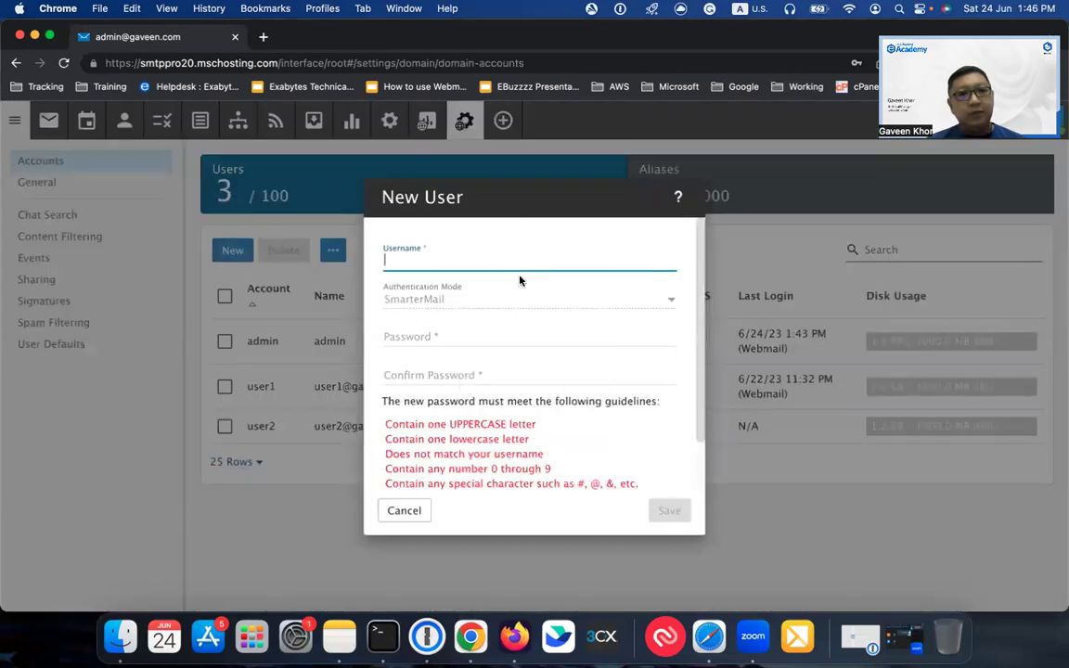
pyautogui.write('u')
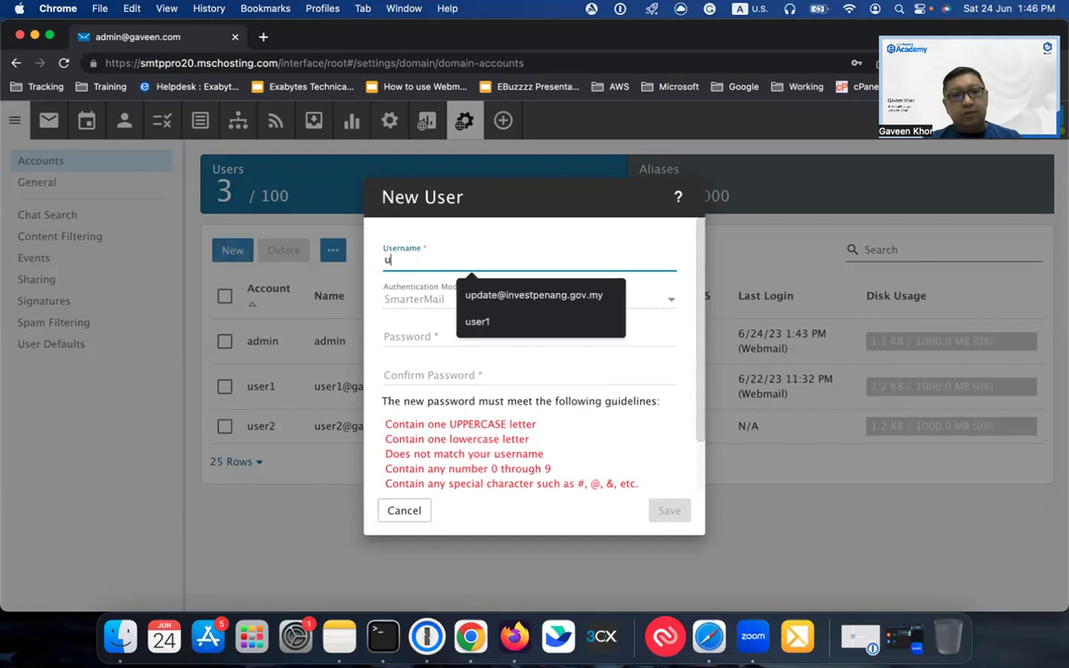
pyautogui.write('ser3')
pyautogui.click(484, 336)
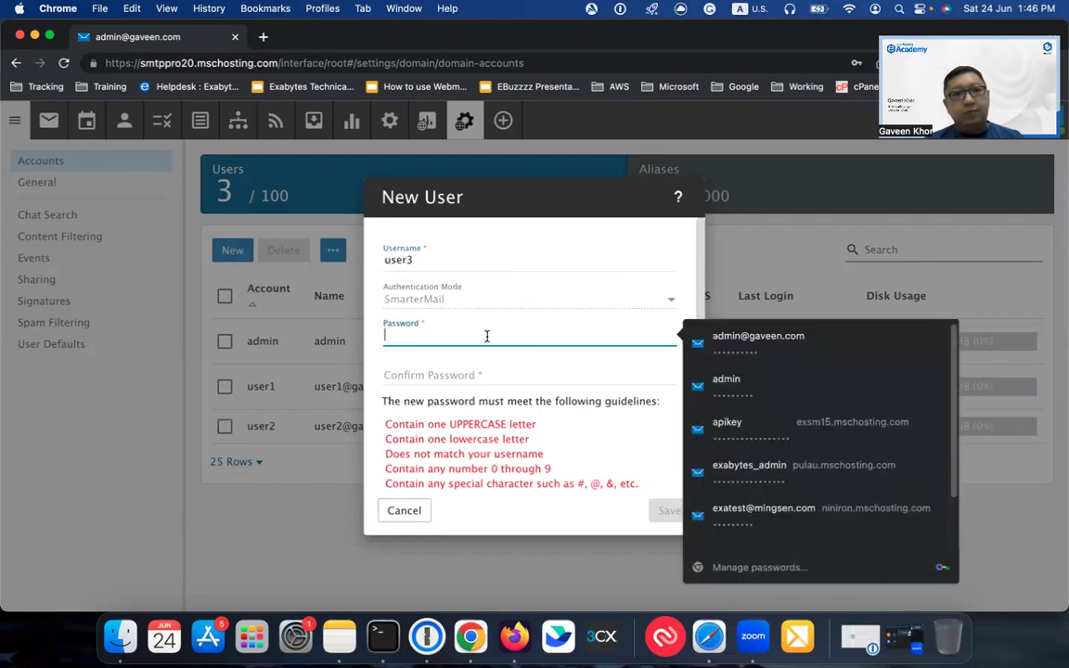
pyautogui.click(535, 376)
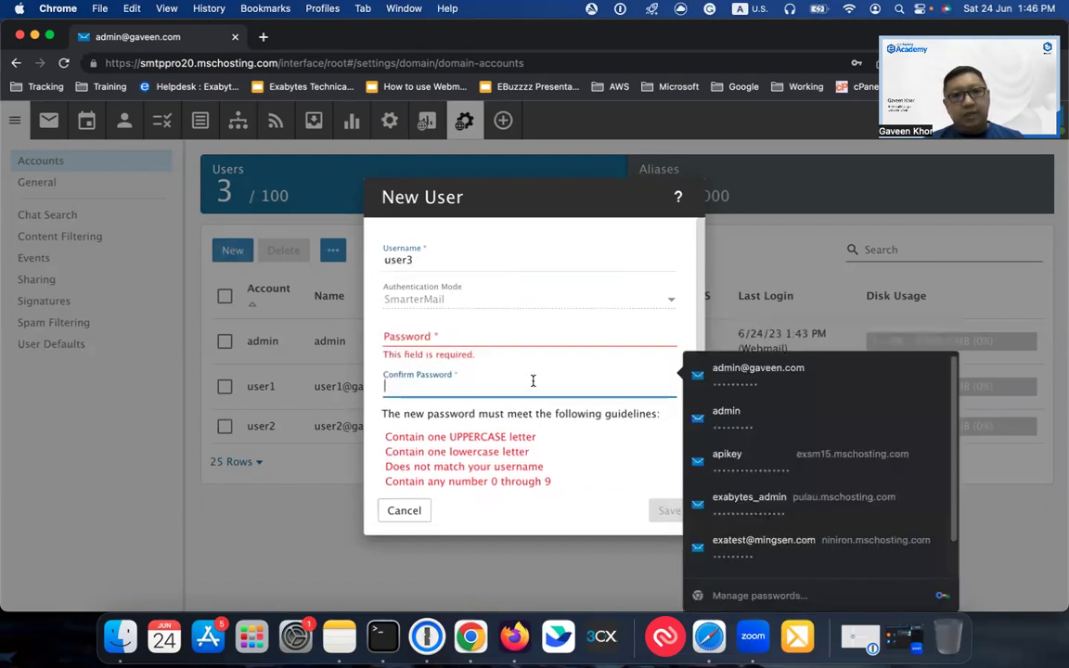
pyautogui.click(489, 335)
pyautogui.scroll(-2, 525, 422)
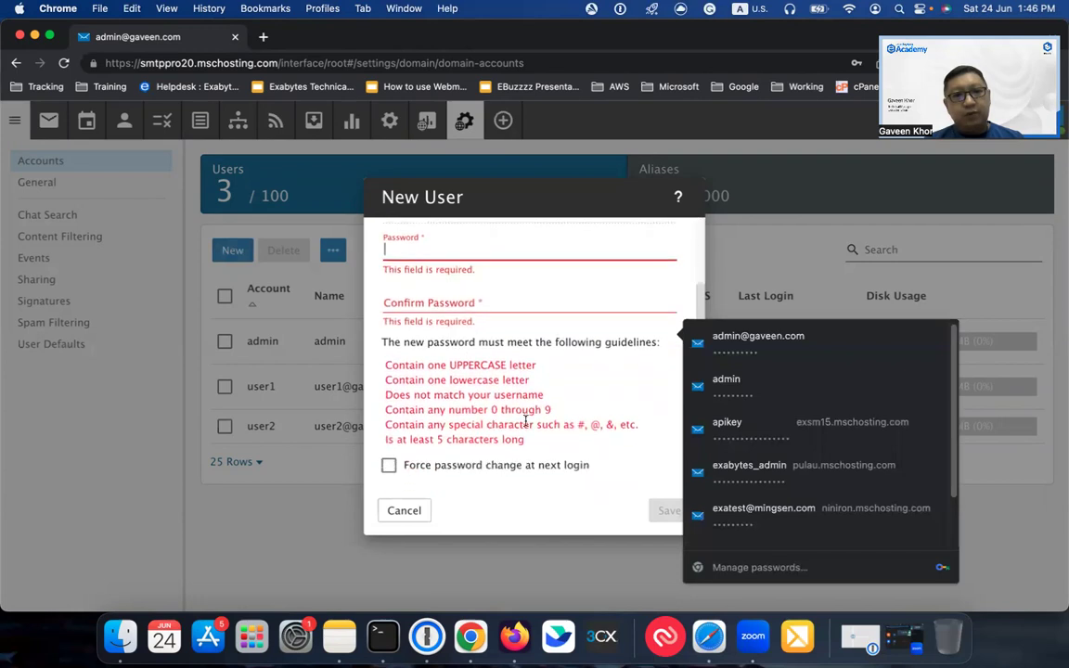
pyautogui.click(405, 511)
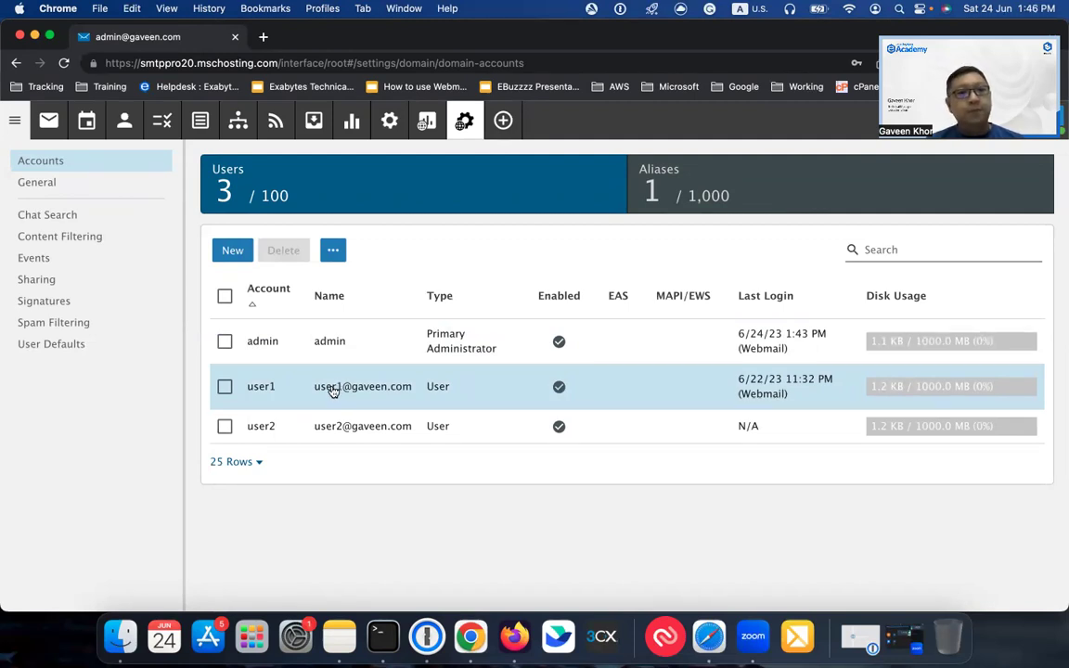
# Make user1 a Domain Administrator and save the change.
pyautogui.click(355, 392)
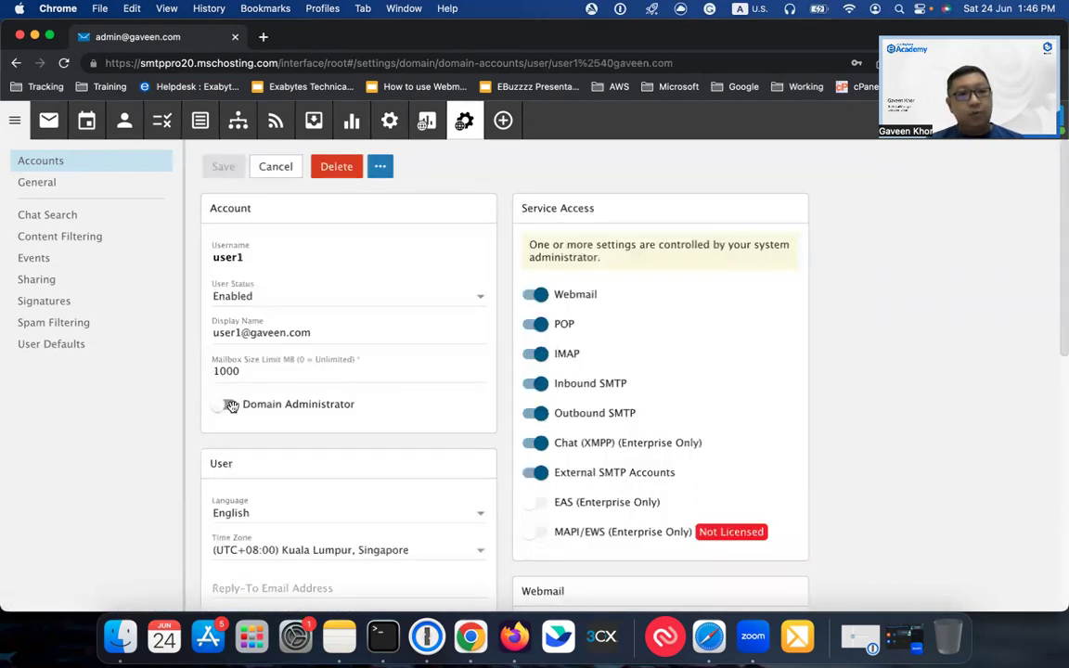
pyautogui.click(227, 404)
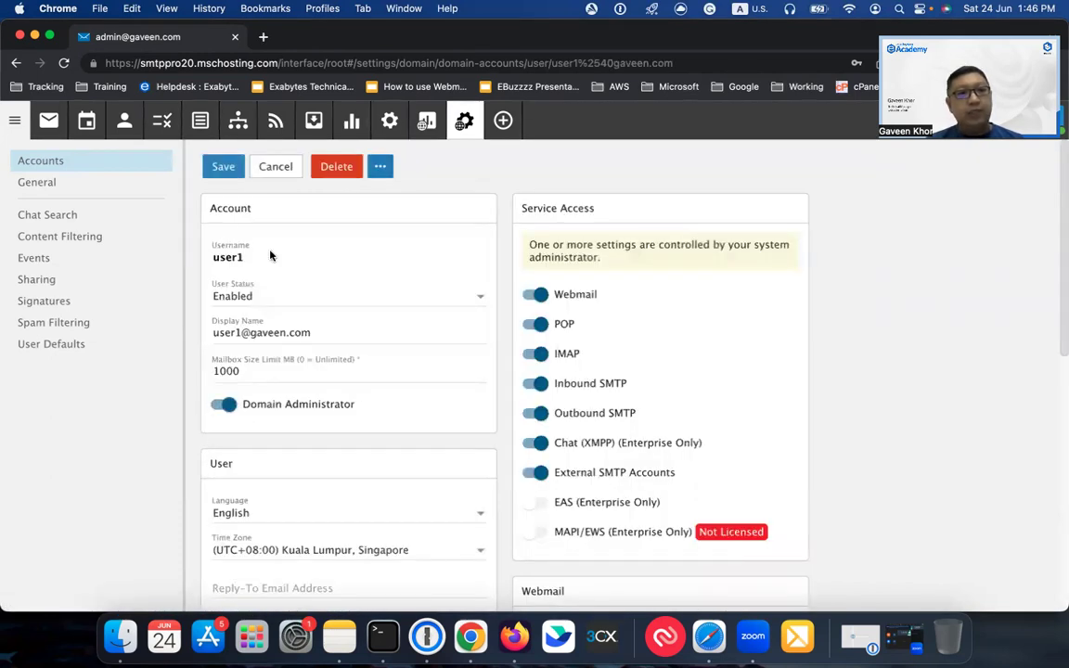
pyautogui.click(224, 168)
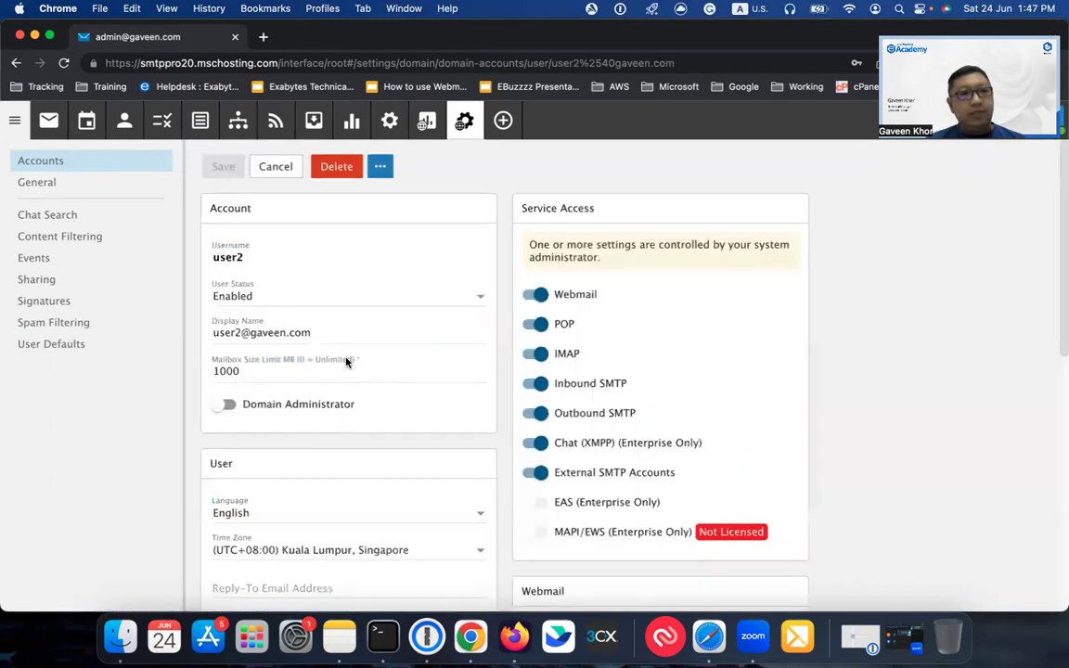
# Scroll through user2's account settings to review them.
pyautogui.scroll(-5, 278, 278)
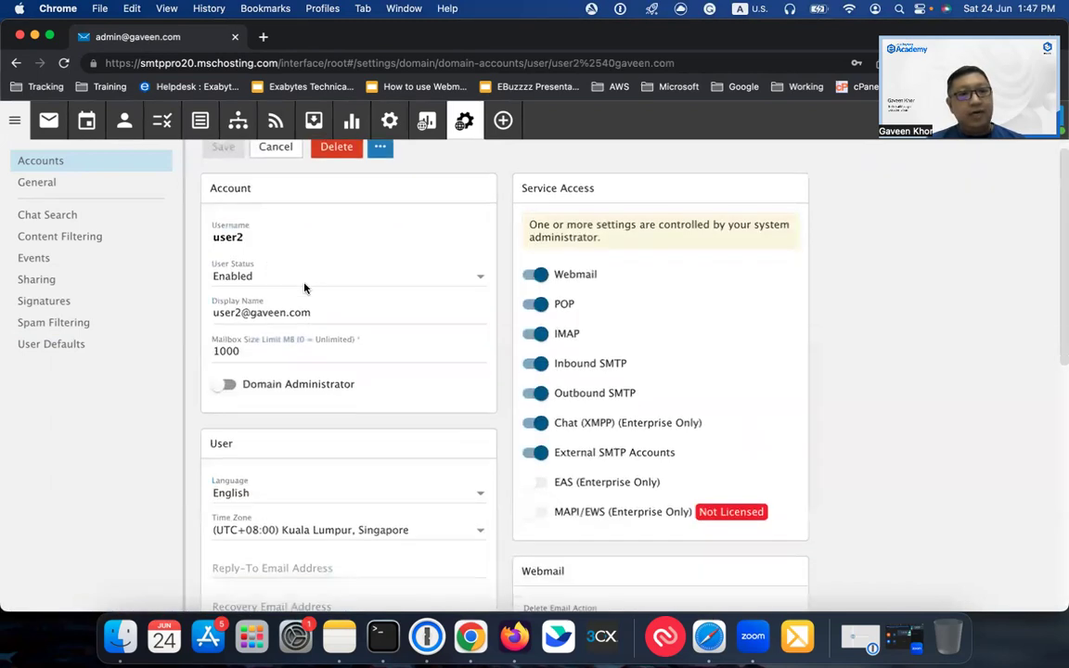
pyautogui.scroll(-5, 311, 287)
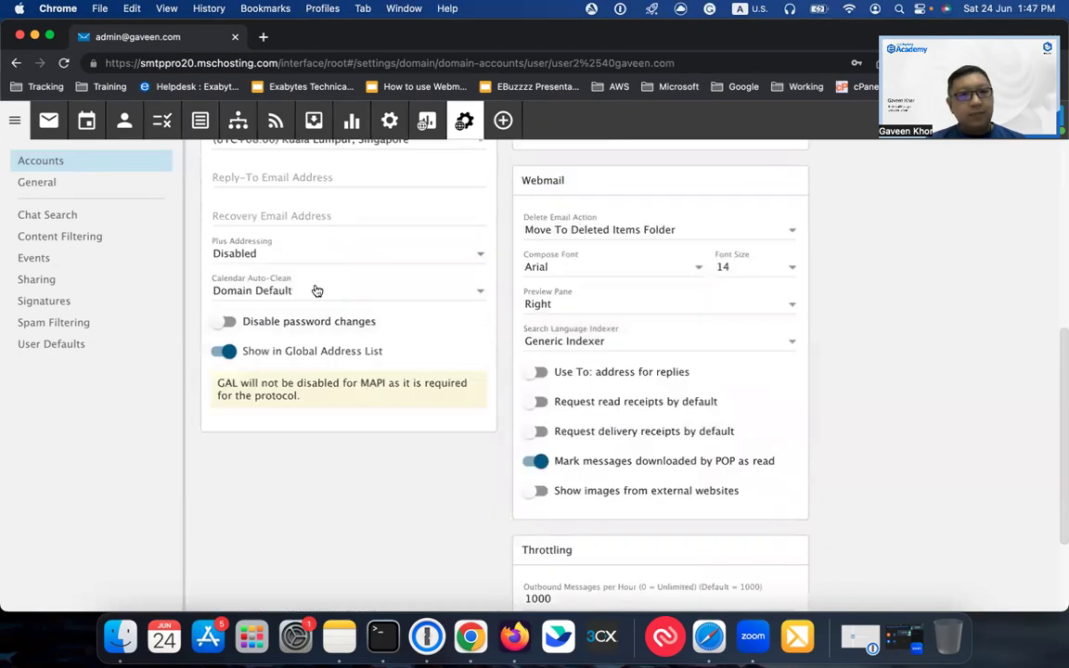
pyautogui.scroll(3, 316, 292)
pyautogui.scroll(3, 320, 289)
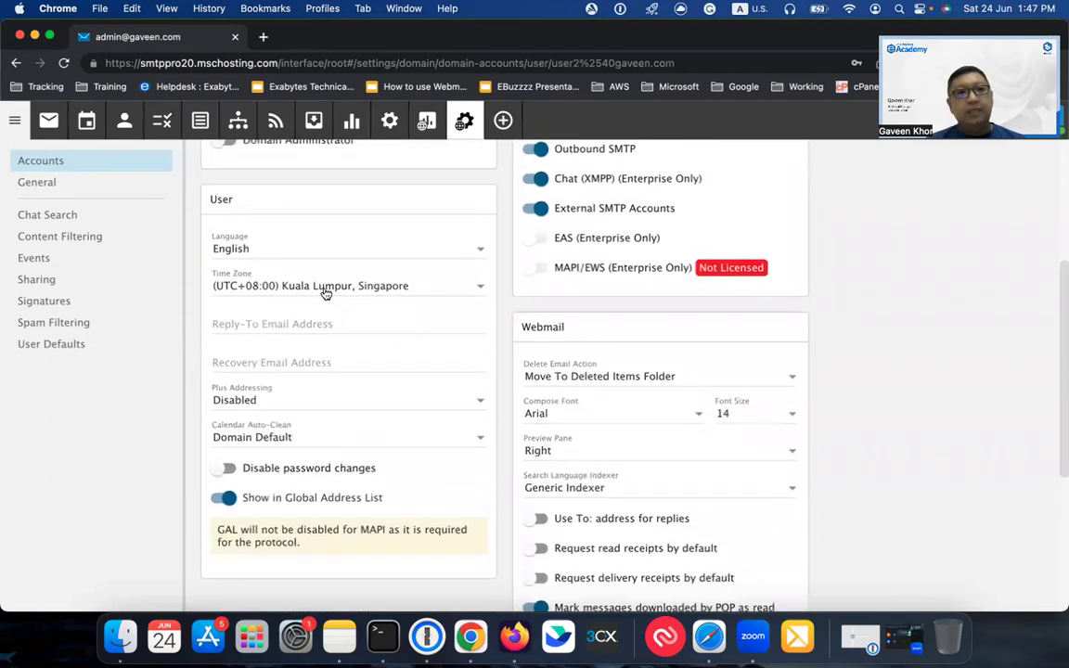
pyautogui.scroll(3, 324, 292)
pyautogui.scroll(-5, 398, 299)
pyautogui.scroll(-5, 399, 301)
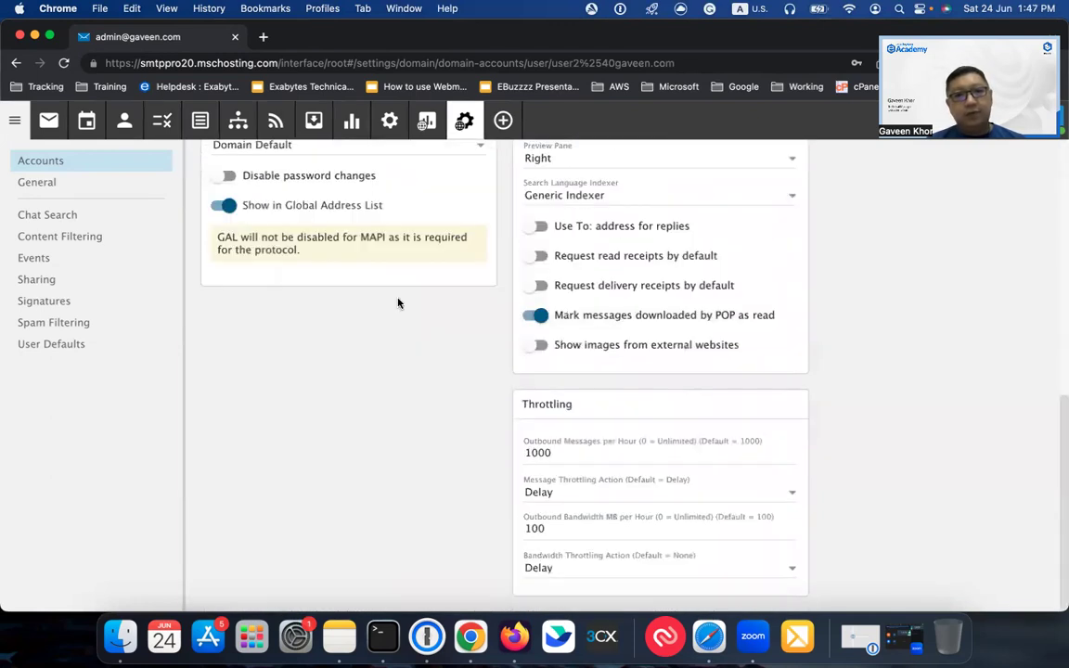
pyautogui.scroll(10, 399, 302)
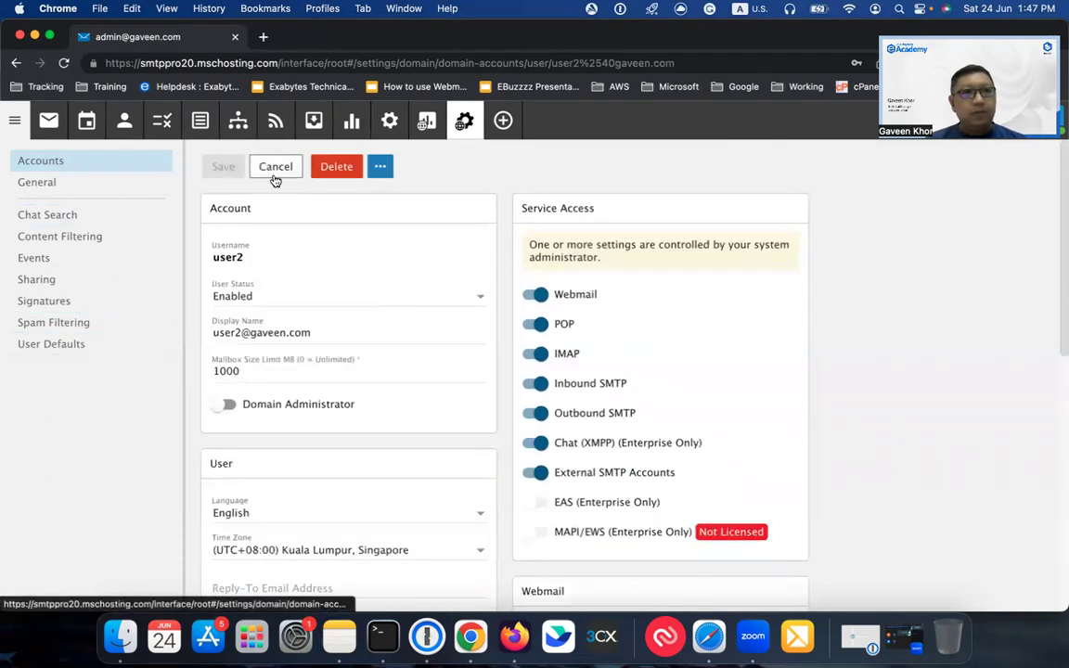
pyautogui.click(464, 123)
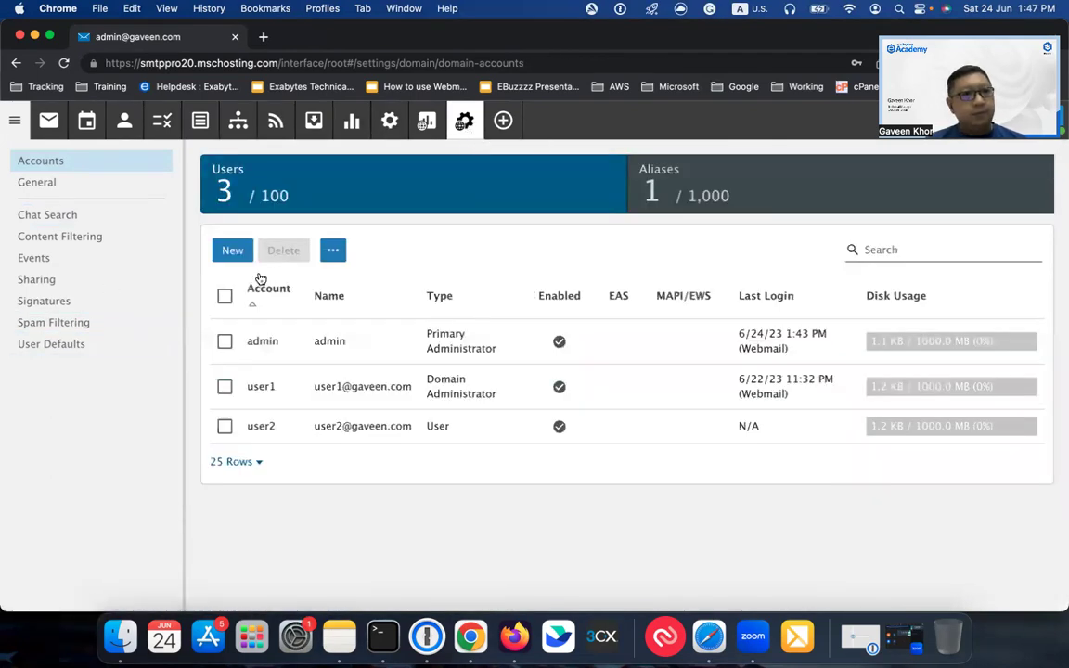
pyautogui.click(655, 188)
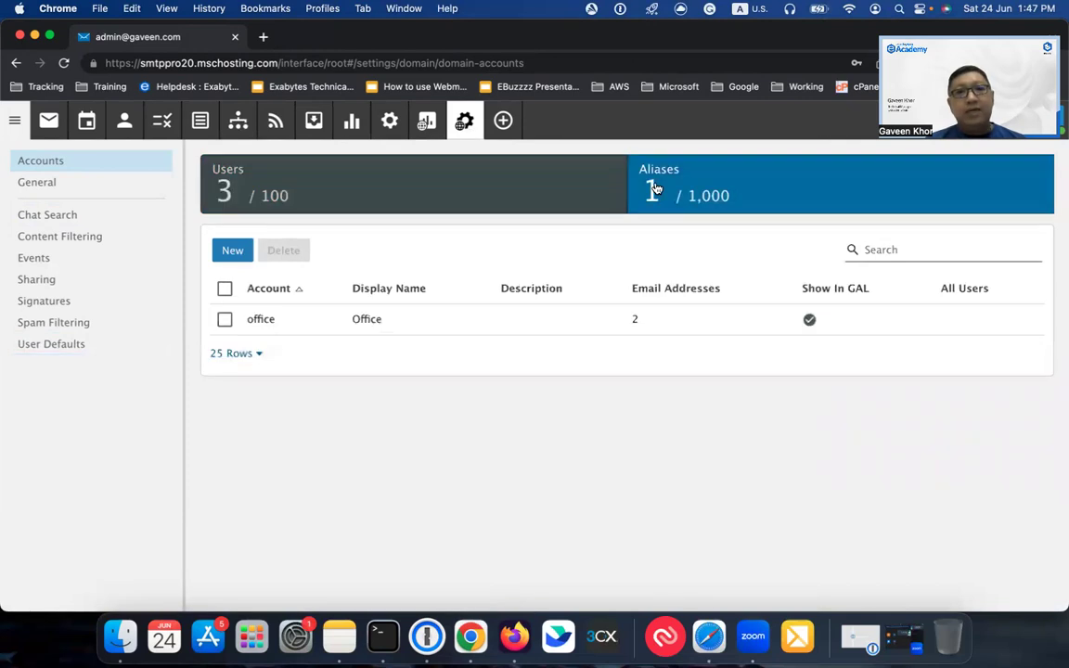
pyautogui.doubleClick(294, 319)
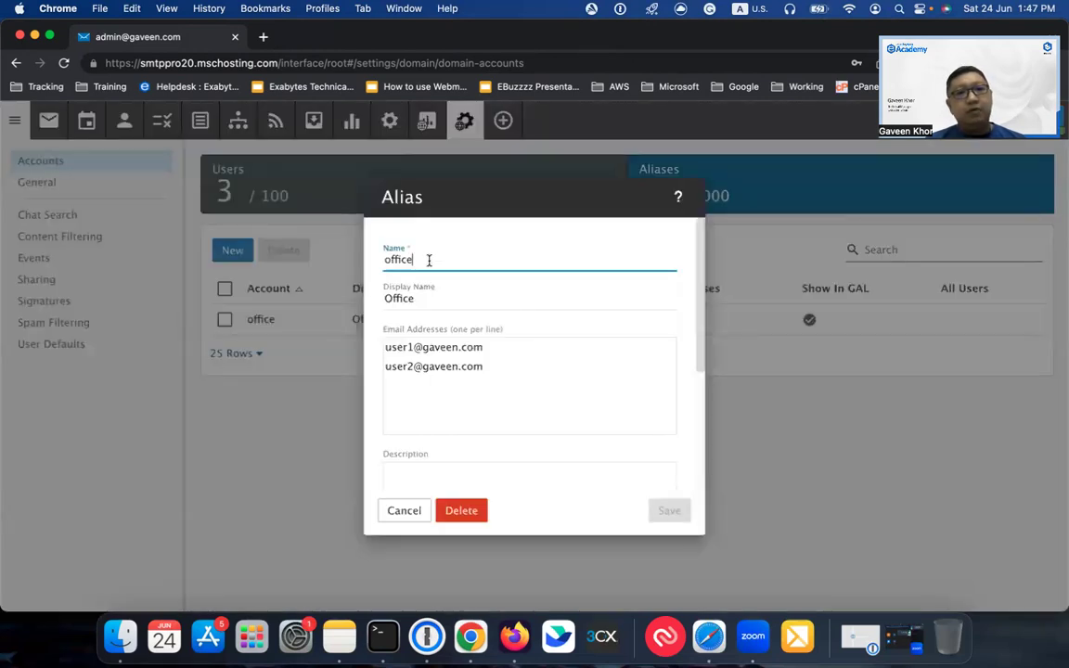
pyautogui.click(501, 351)
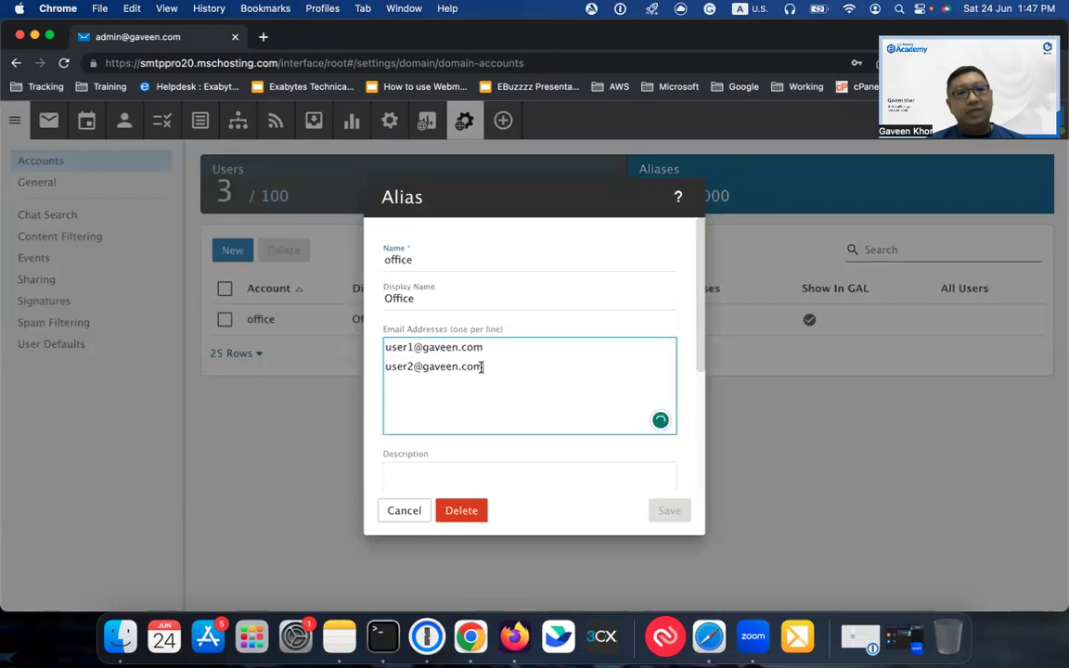
pyautogui.moveTo(481, 367); pyautogui.dragTo(396, 361)
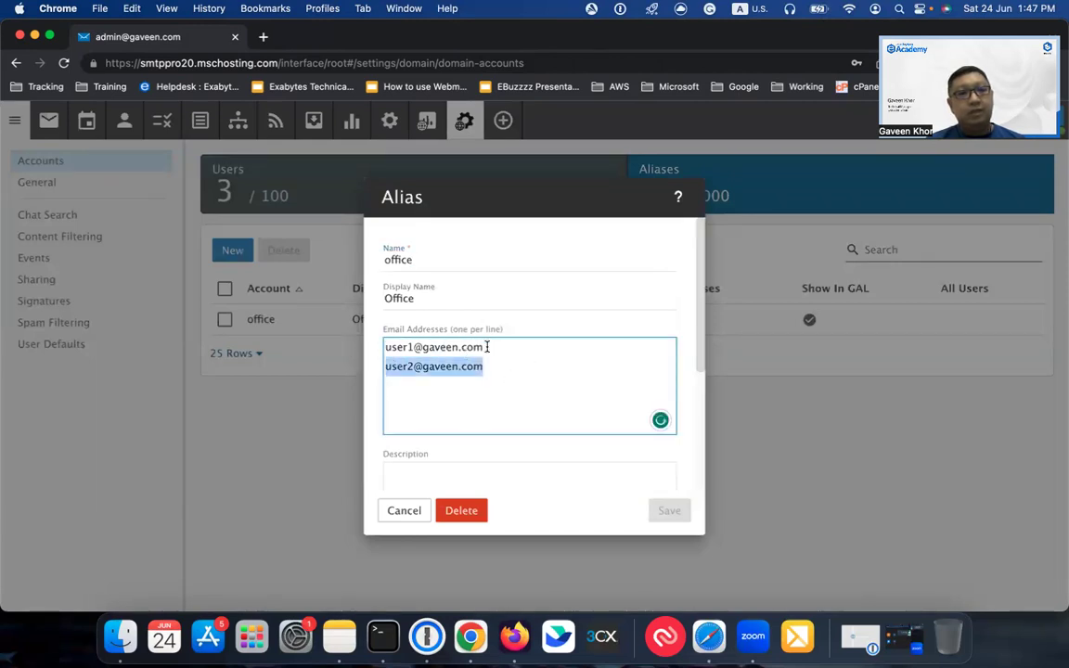
pyautogui.click(404, 511)
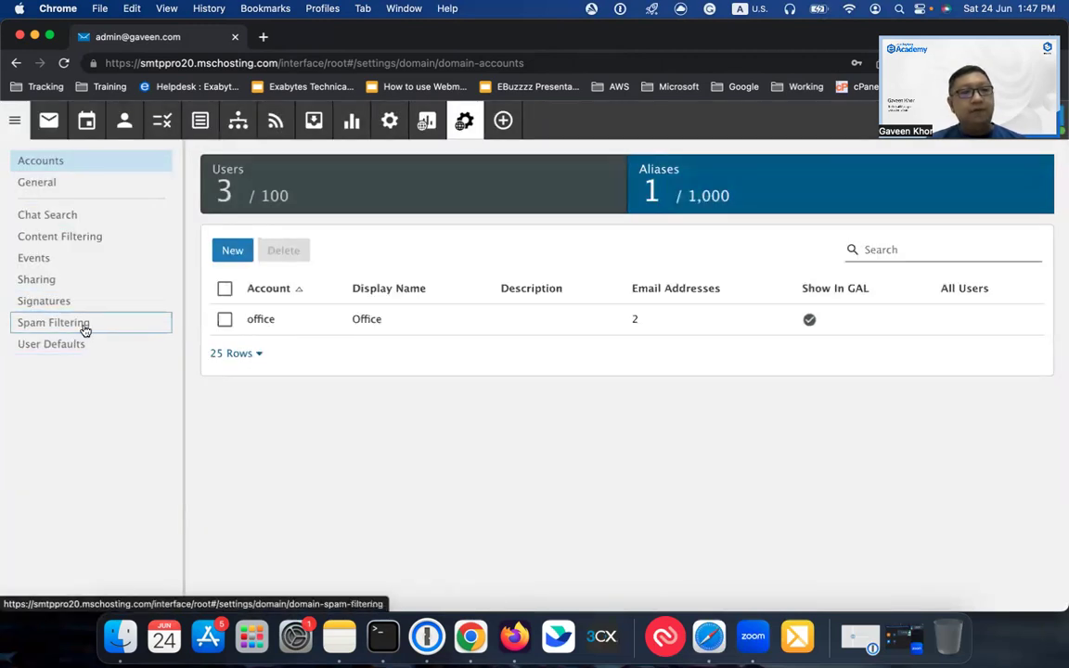
# Move Spam filter 2 above Spam filter 1 in the content filtering rules, then restore the original order.
pyautogui.click(81, 241)
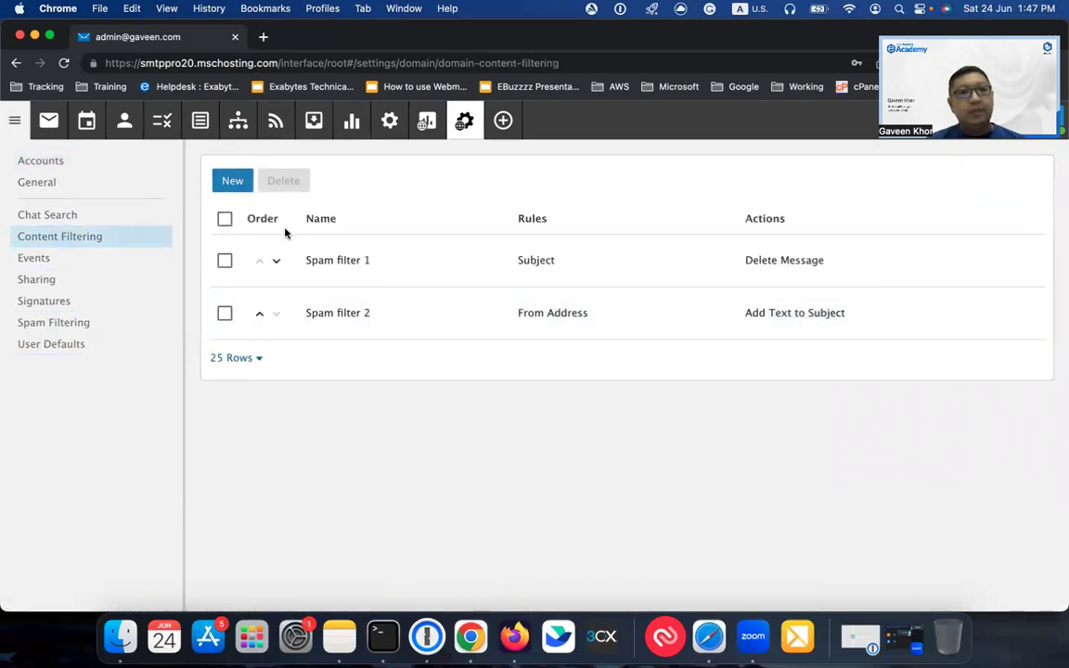
pyautogui.click(261, 312)
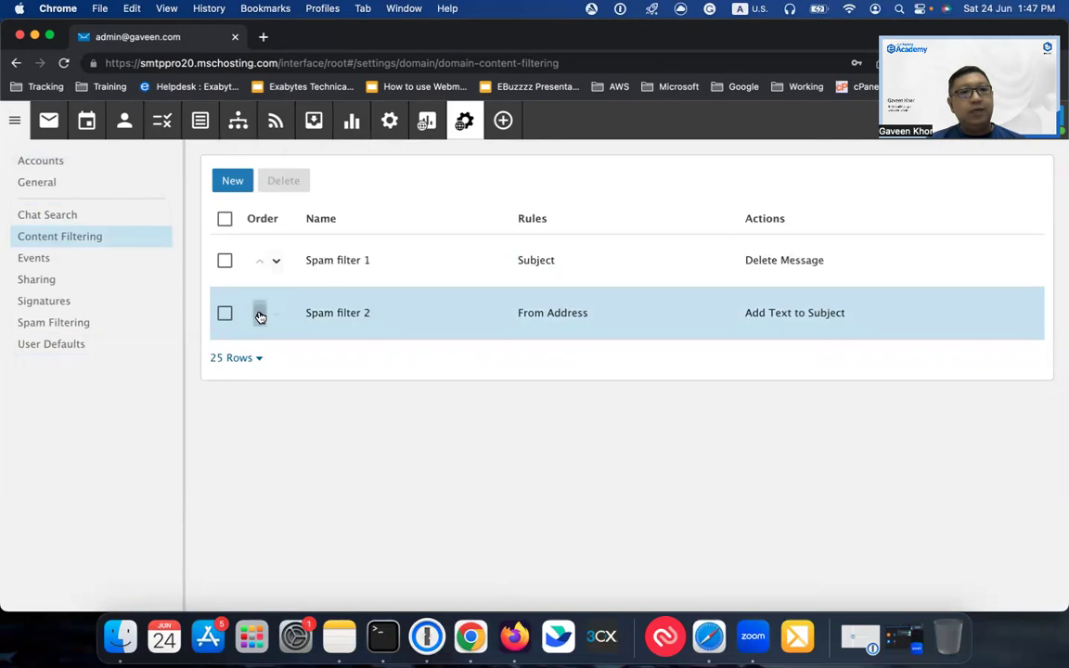
pyautogui.click(276, 262)
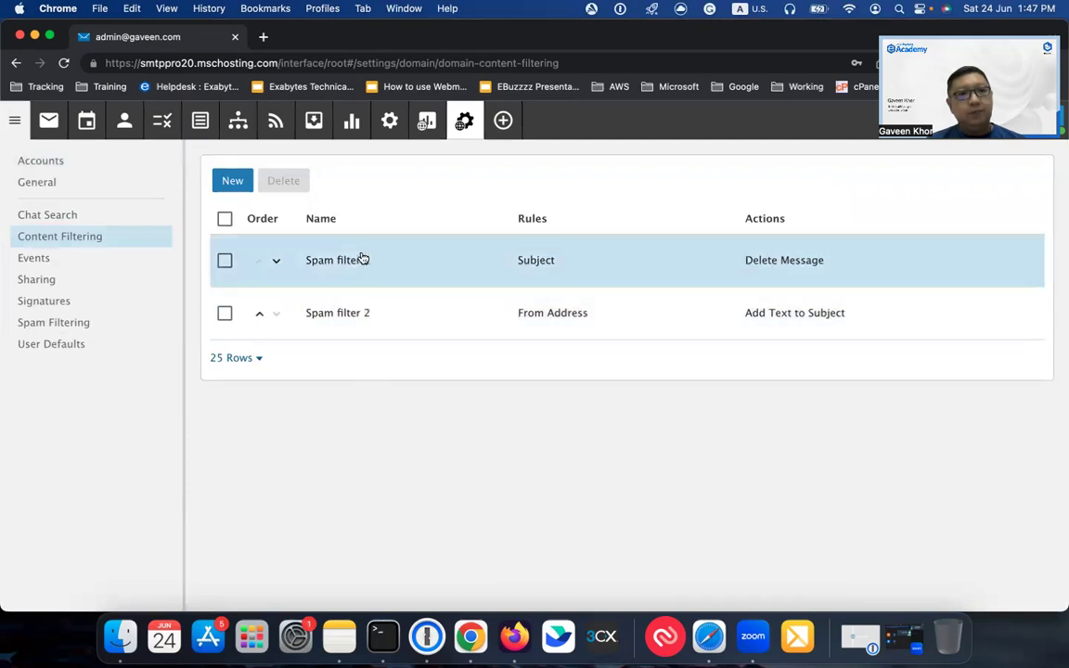
# Inspect Spam filter 1's Subject condition, trying message body before discarding changes.
pyautogui.click(357, 261)
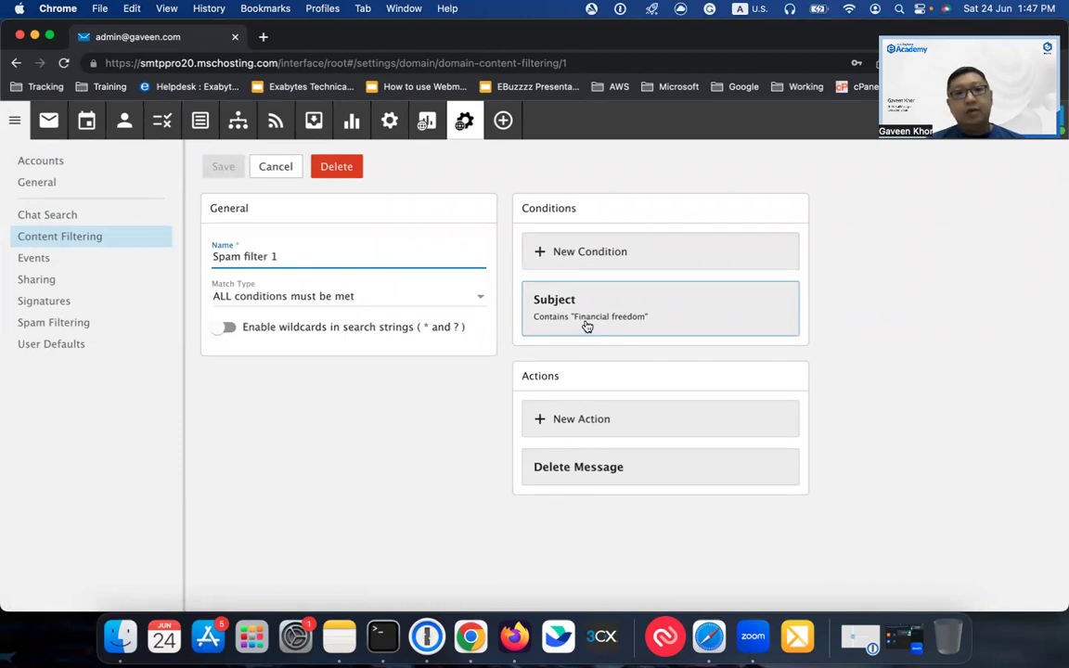
pyautogui.click(637, 318)
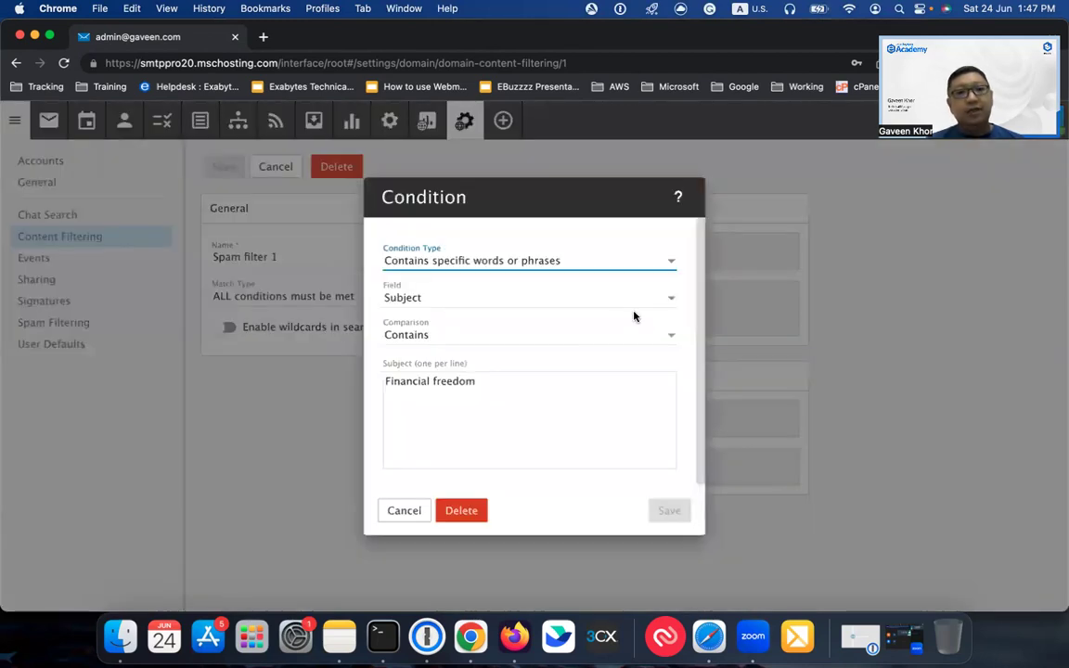
pyautogui.click(556, 303)
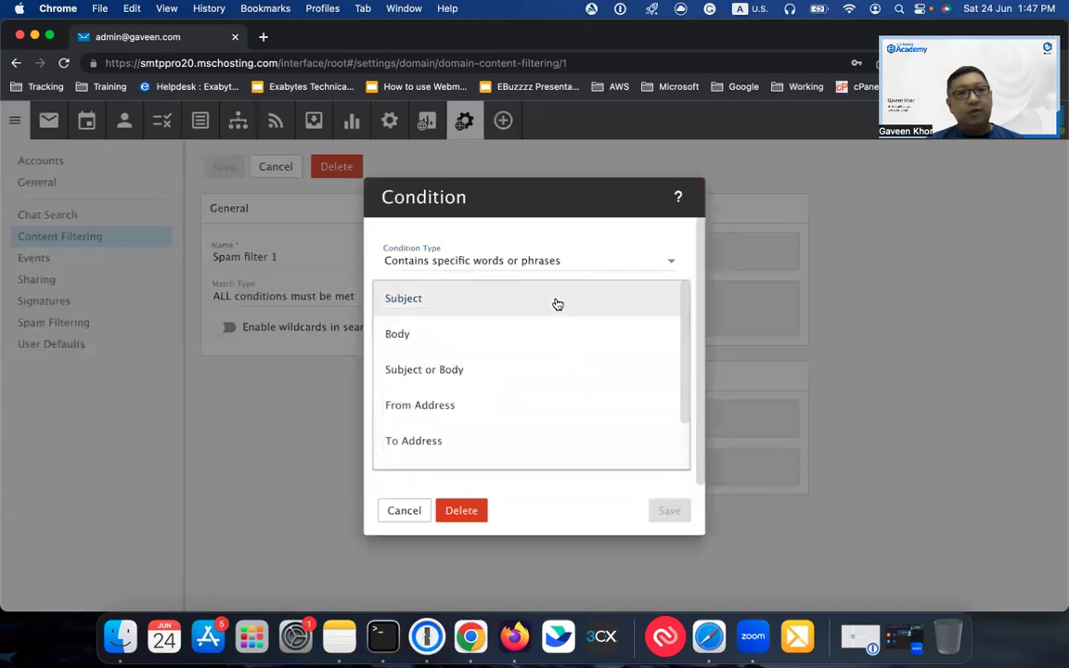
pyautogui.click(521, 336)
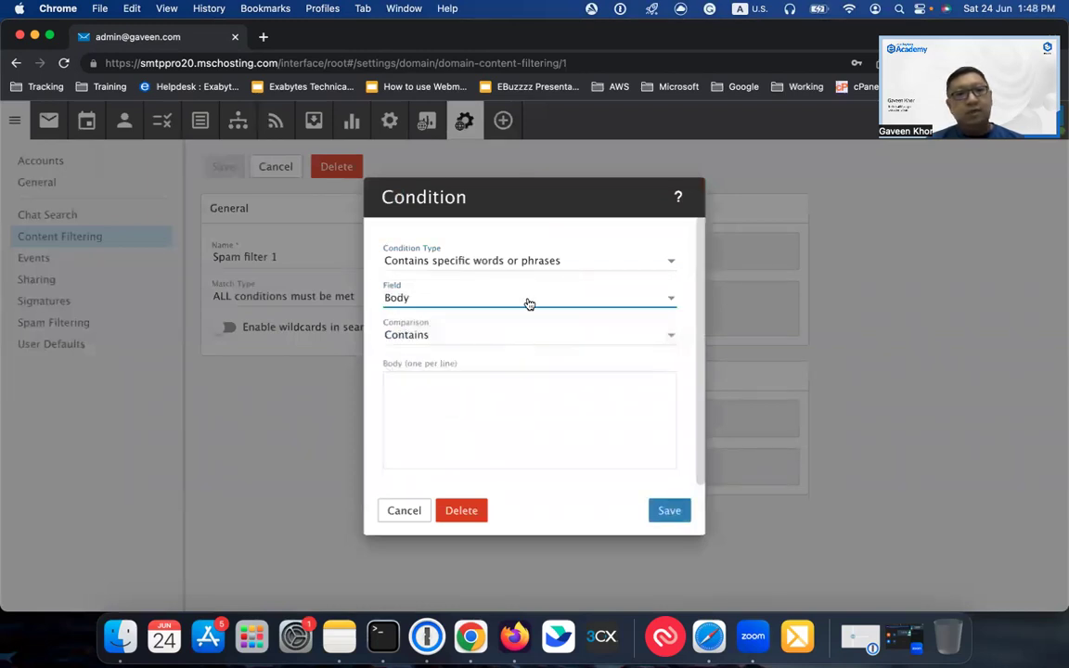
pyautogui.click(469, 298)
pyautogui.click(441, 265)
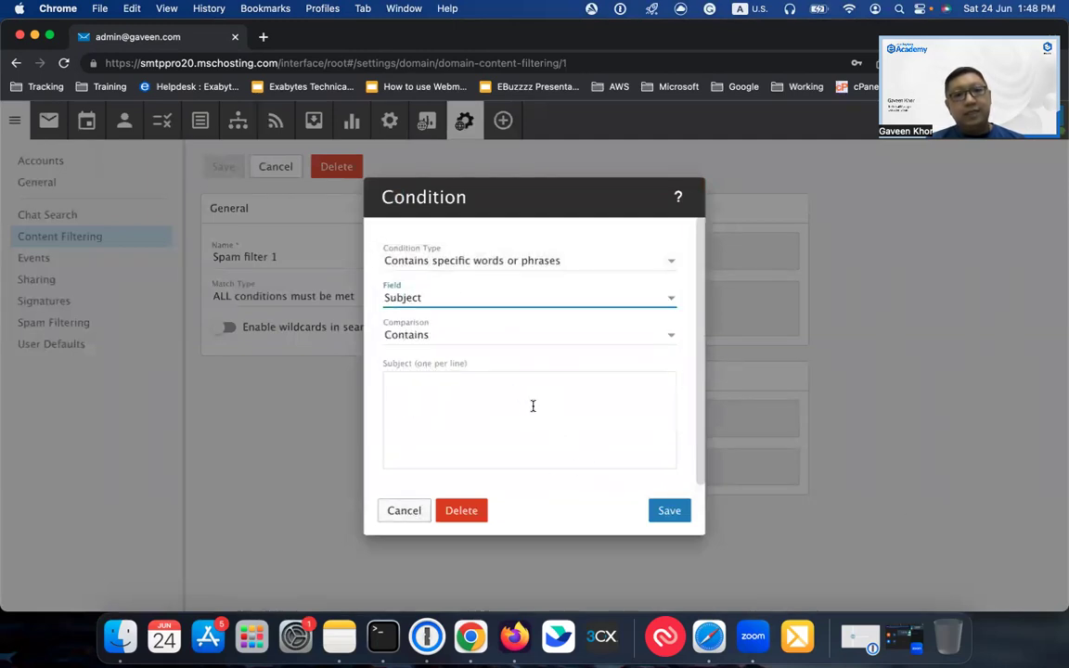
pyautogui.click(410, 513)
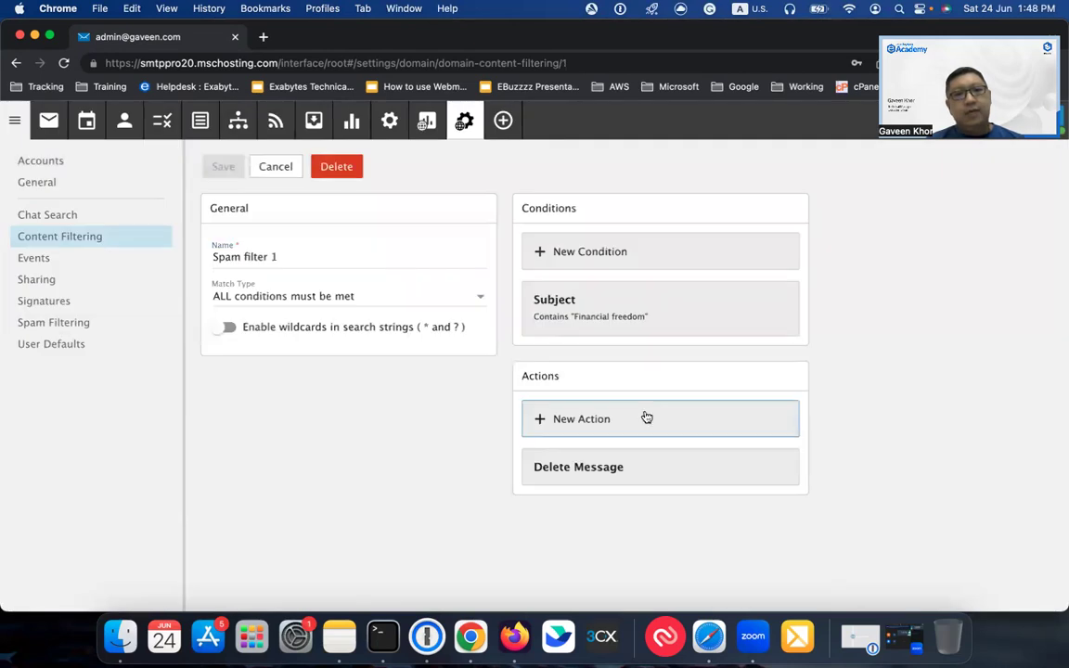
# Inspect Spam filter 1's Delete Message action unchanged and return to the rules list.
pyautogui.click(593, 467)
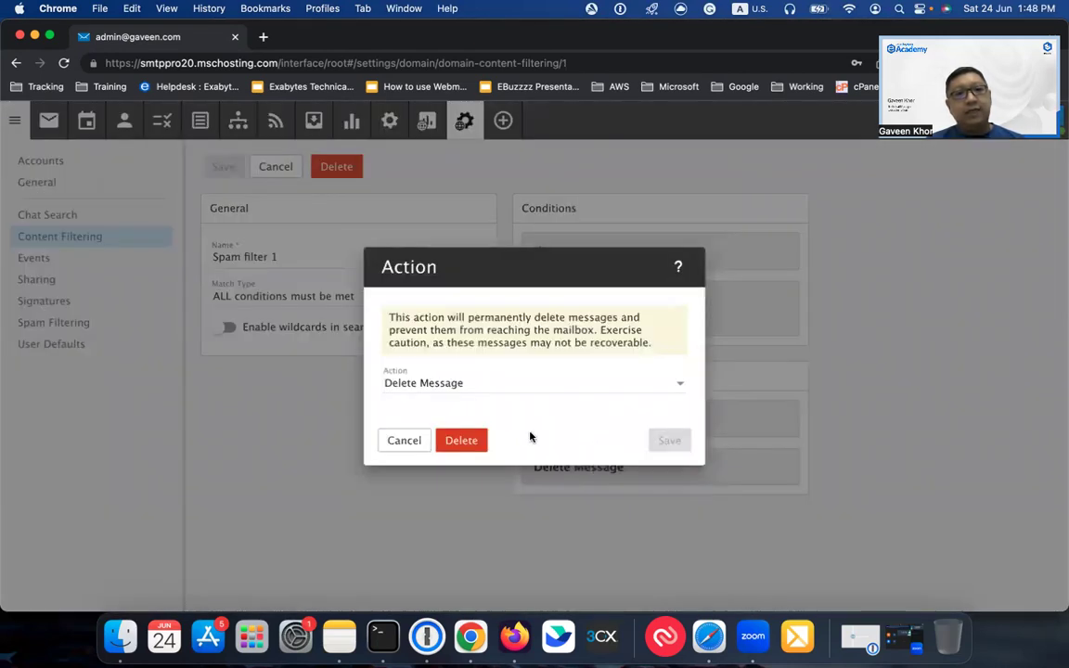
pyautogui.click(594, 379)
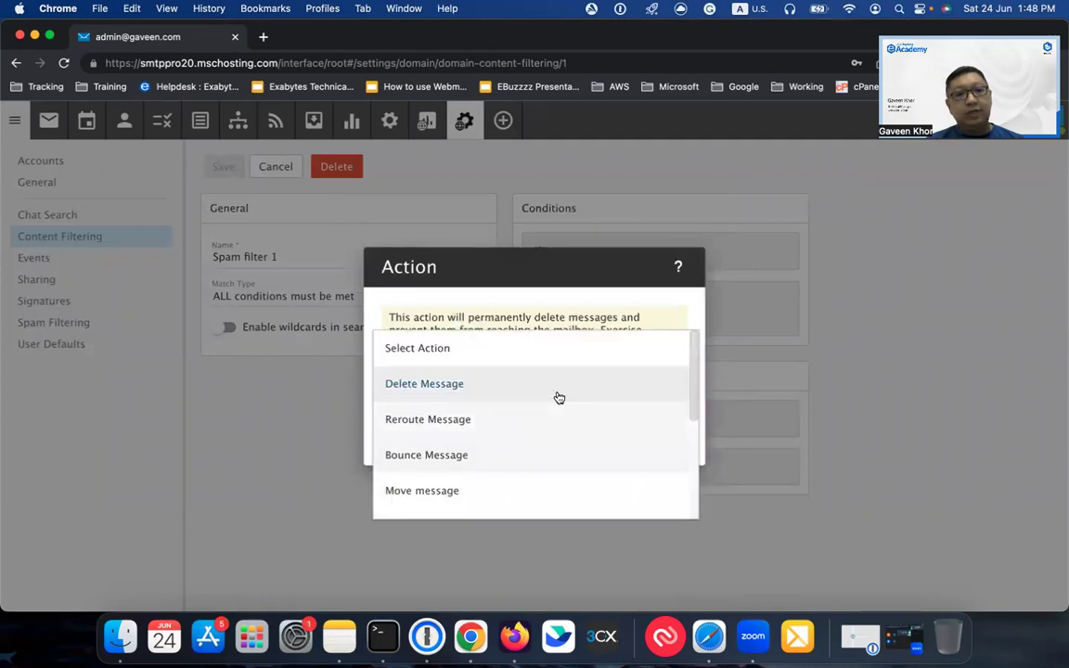
pyautogui.click(370, 433)
pyautogui.click(401, 439)
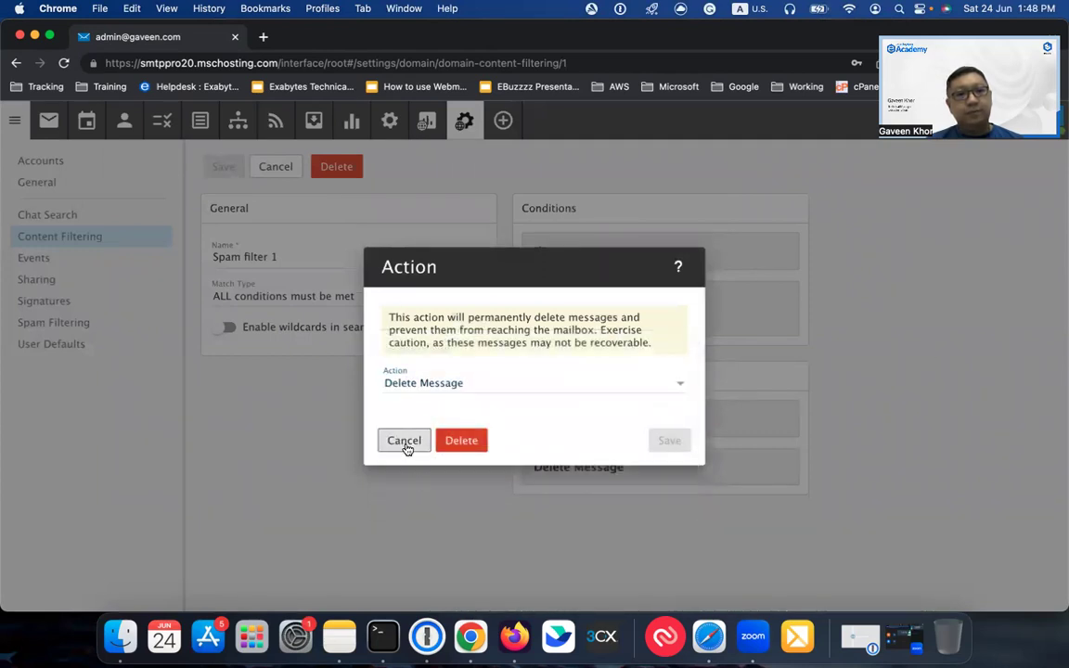
pyautogui.click(279, 166)
# View Spam filter 2's Add Text to Subject action, then open domain Spam Filtering.
pyautogui.click(466, 315)
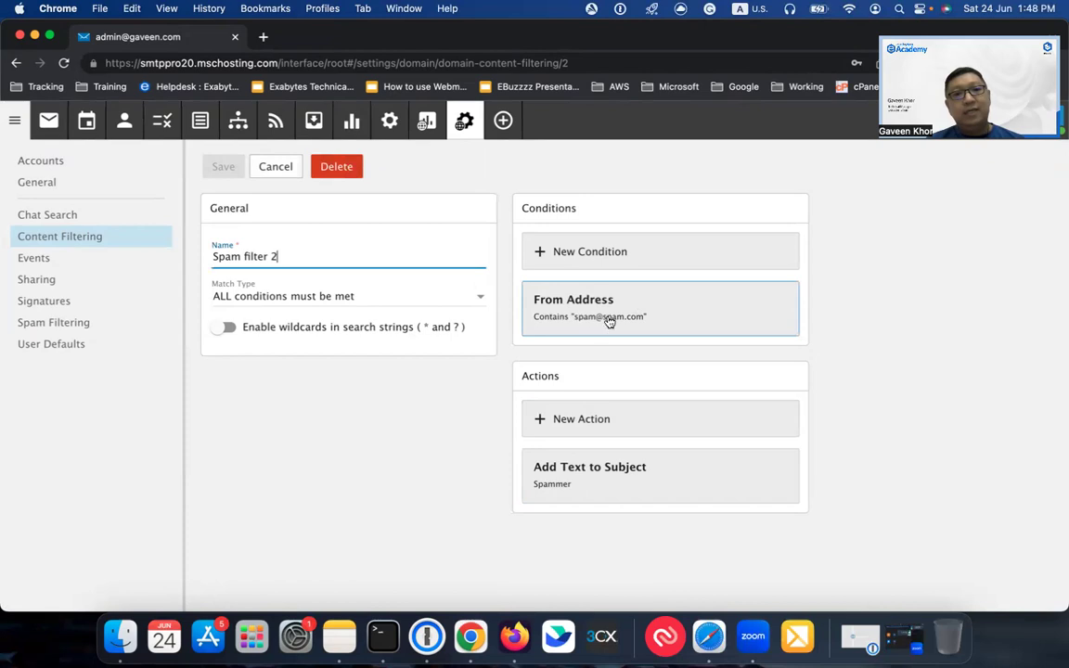
pyautogui.click(603, 482)
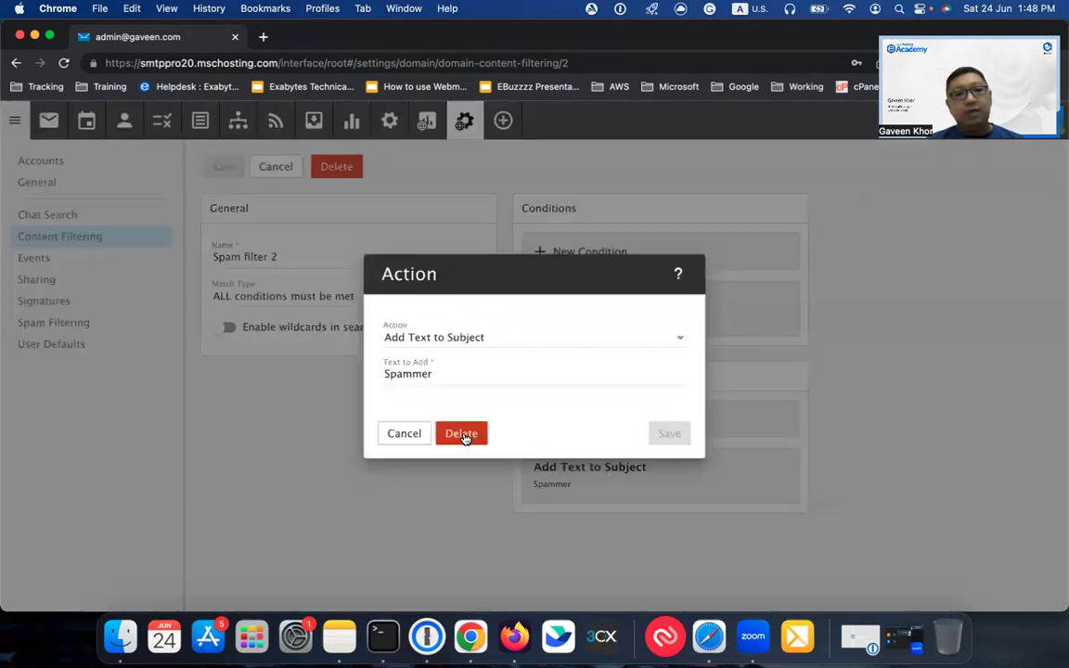
pyautogui.click(404, 433)
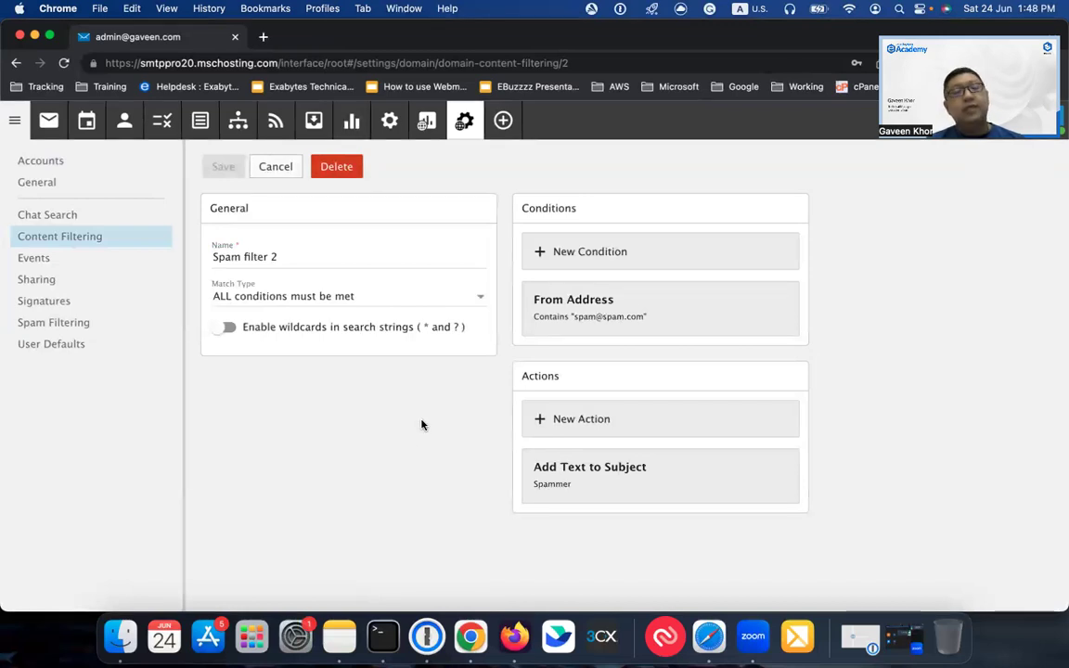
pyautogui.click(68, 322)
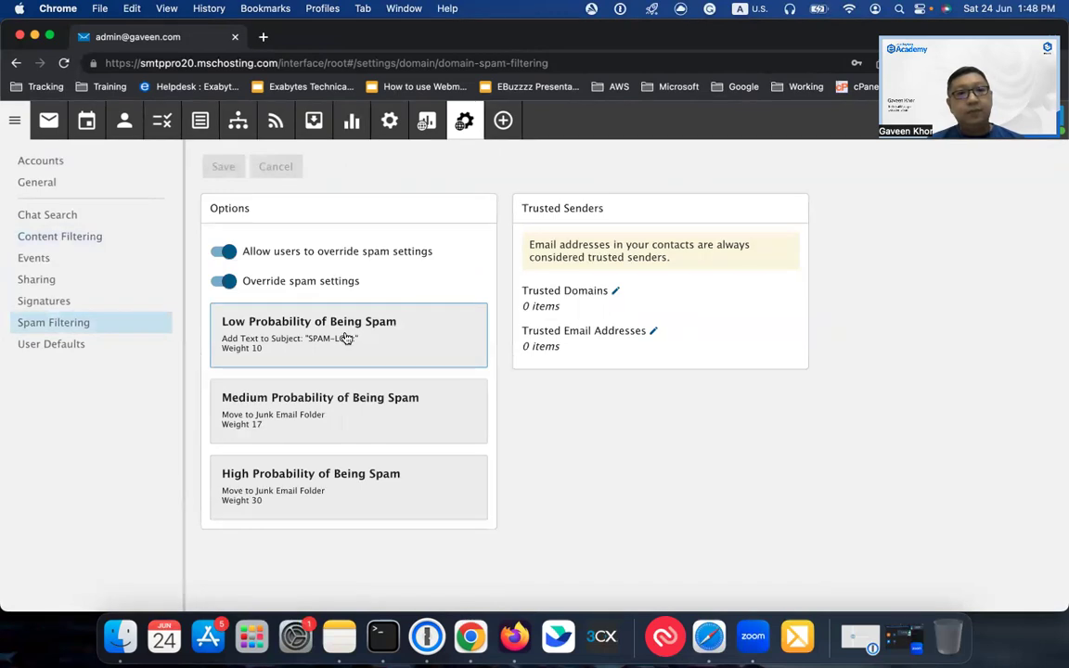
# Review the low, medium and high spam probability actions without changes.
pyautogui.click(336, 340)
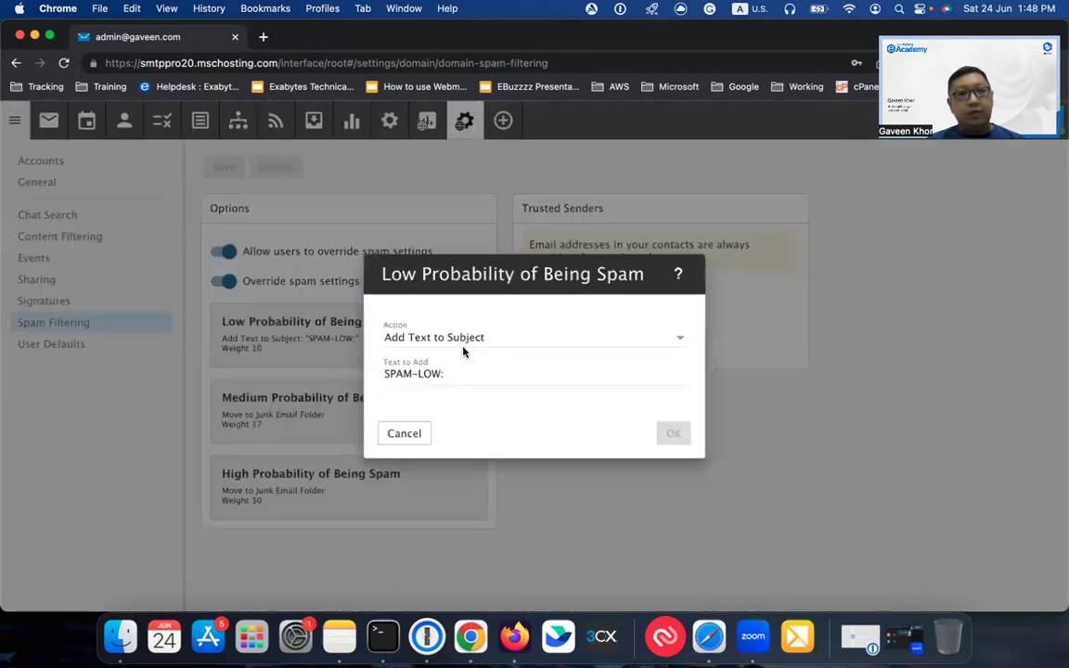
pyautogui.click(406, 433)
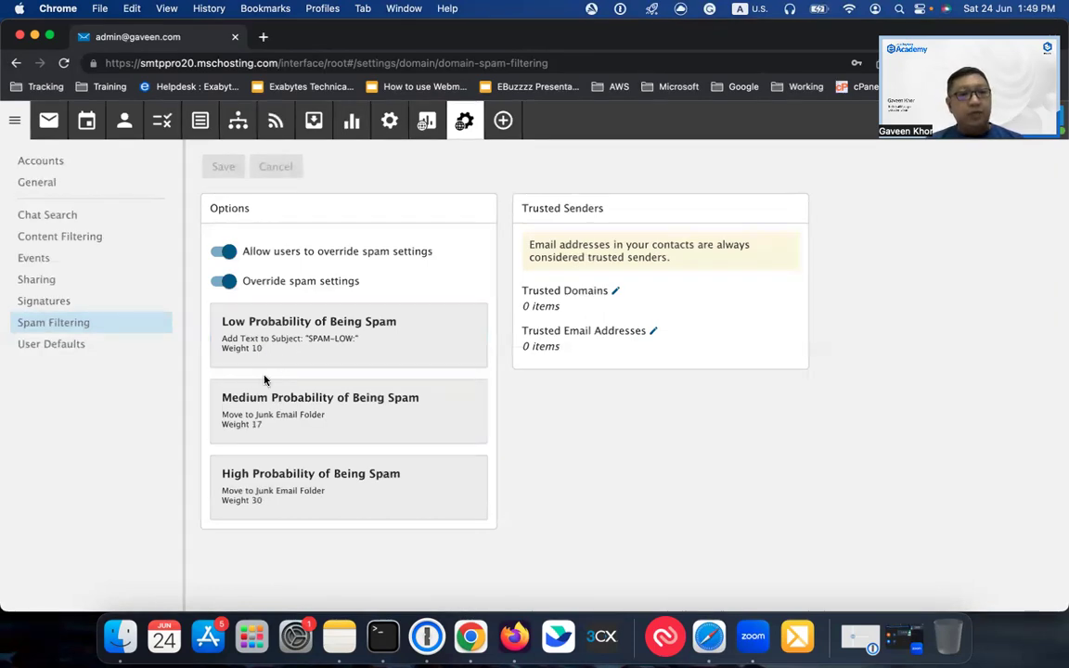
pyautogui.click(263, 382)
pyautogui.click(339, 486)
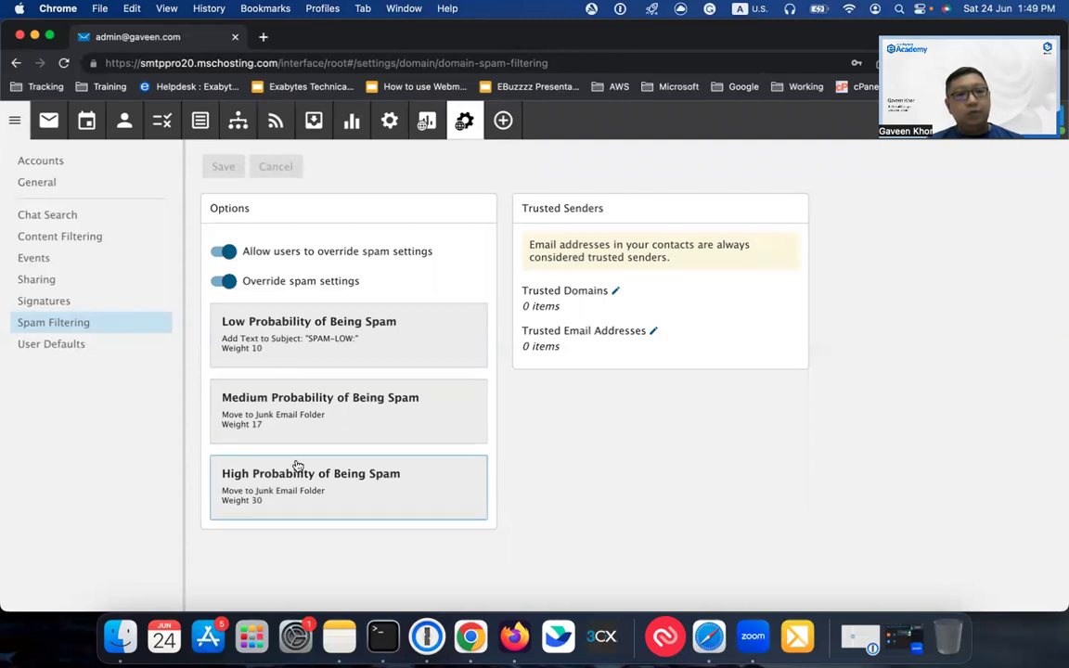
pyautogui.click(315, 441)
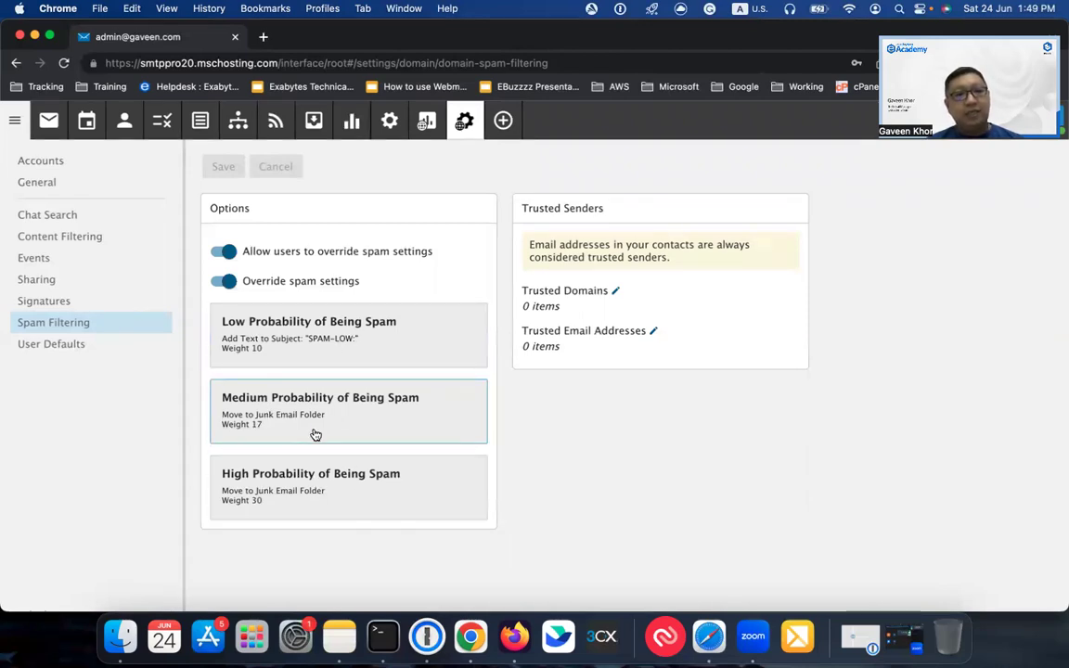
# Check the empty trusted domains and trusted email address lists, leaving them unchanged.
pyautogui.click(611, 293)
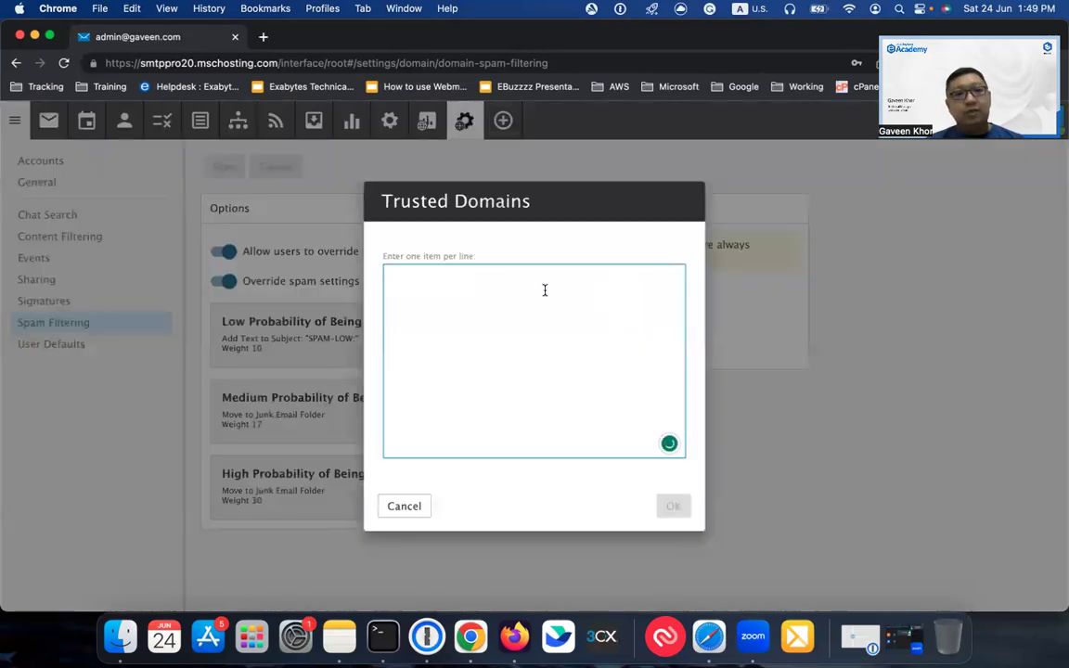
pyautogui.click(405, 506)
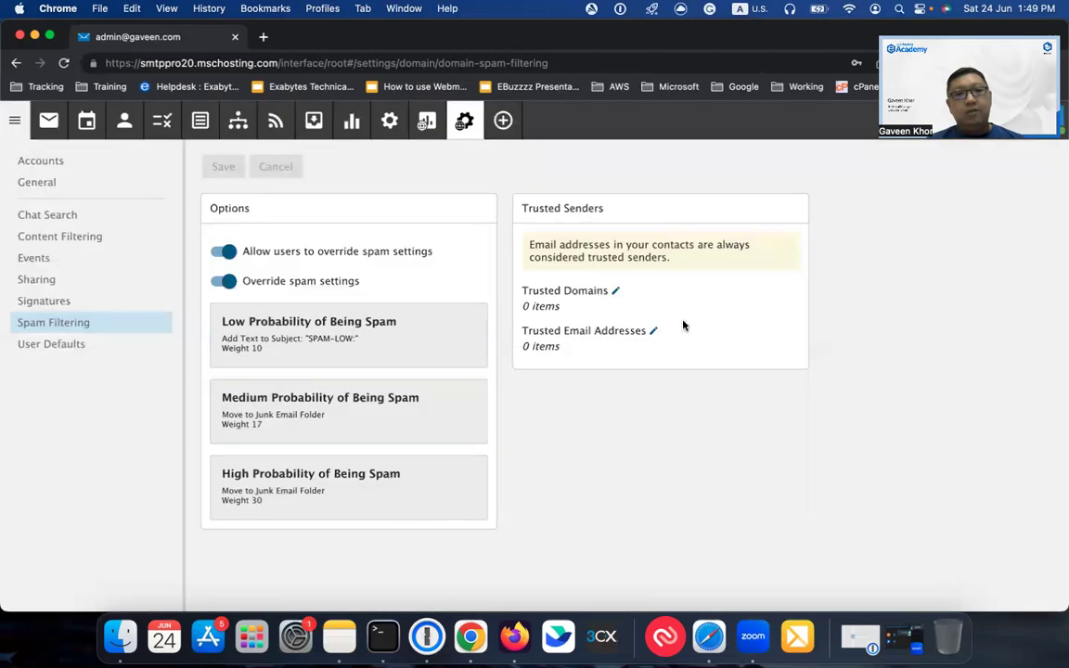
pyautogui.click(653, 332)
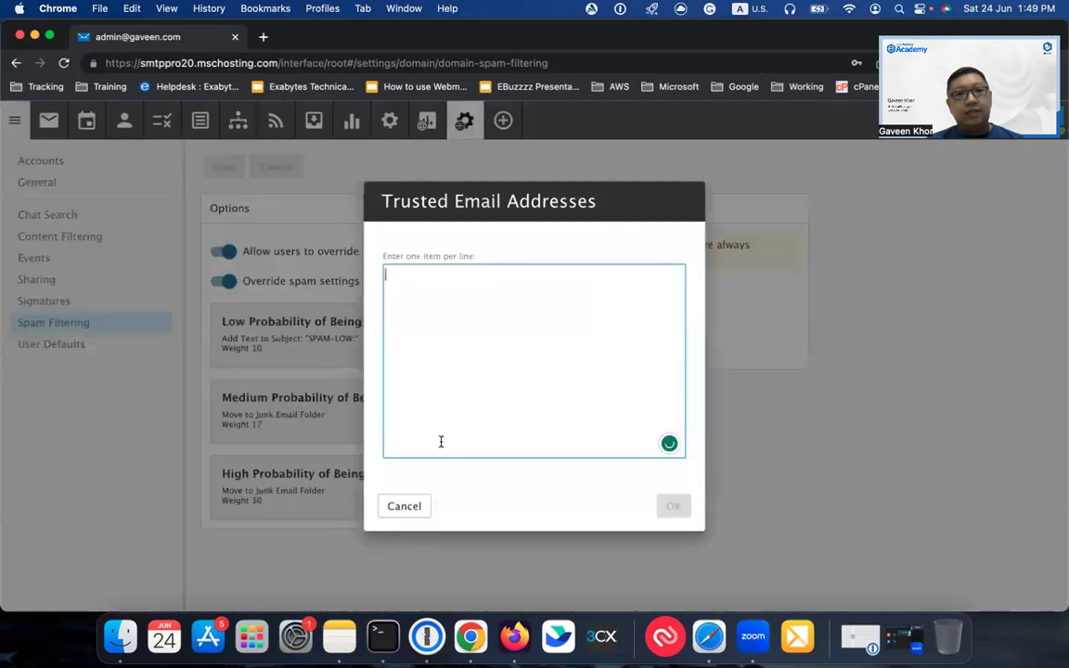
pyautogui.click(405, 508)
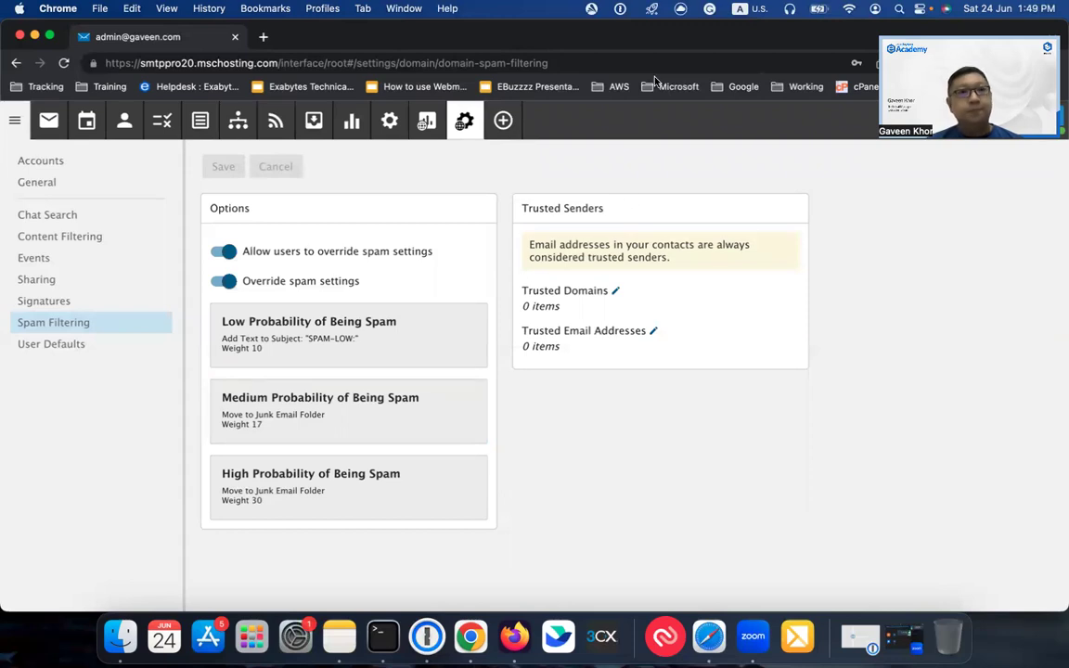
# Browse the personal account settings, then return to the domain accounts list.
pyautogui.click(389, 120)
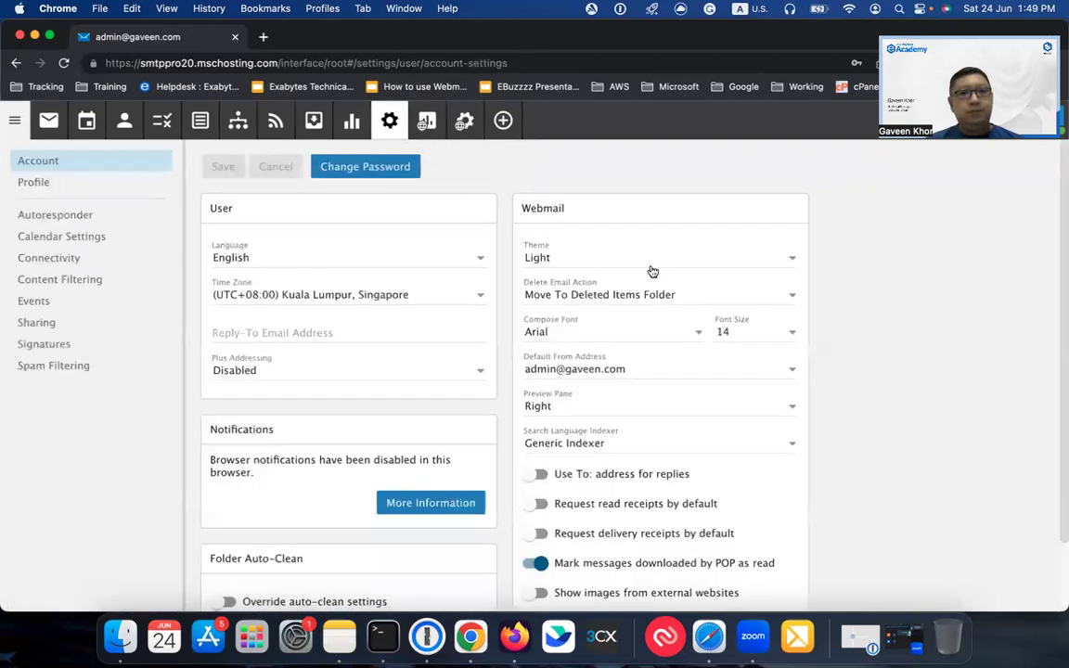
pyautogui.scroll(-2, 653, 262)
pyautogui.scroll(2, 653, 257)
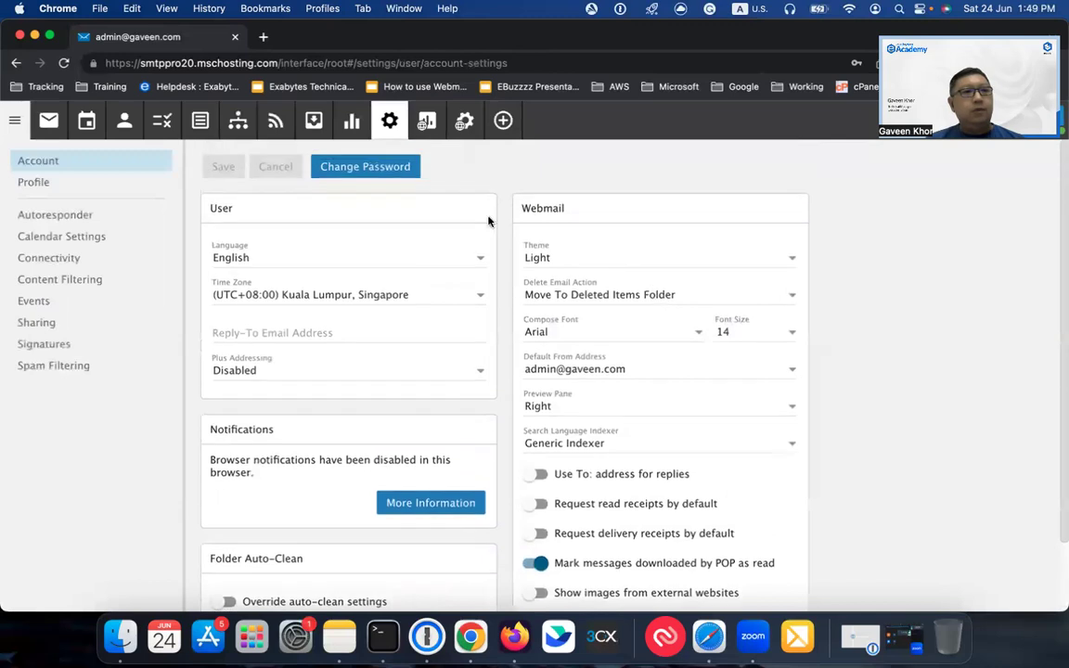
pyautogui.click(464, 121)
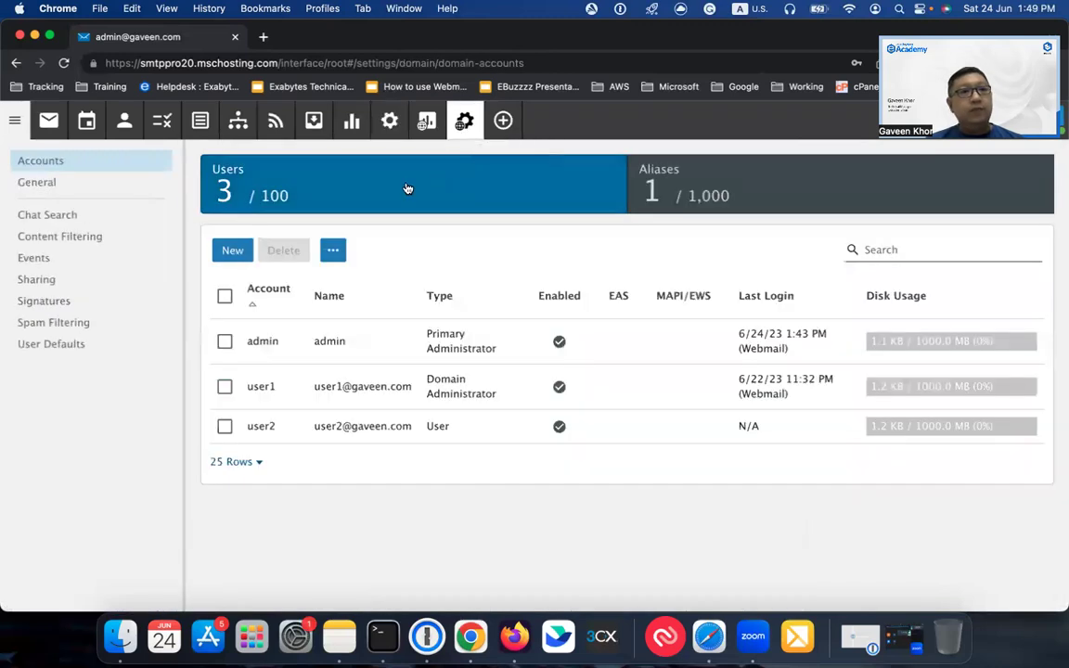